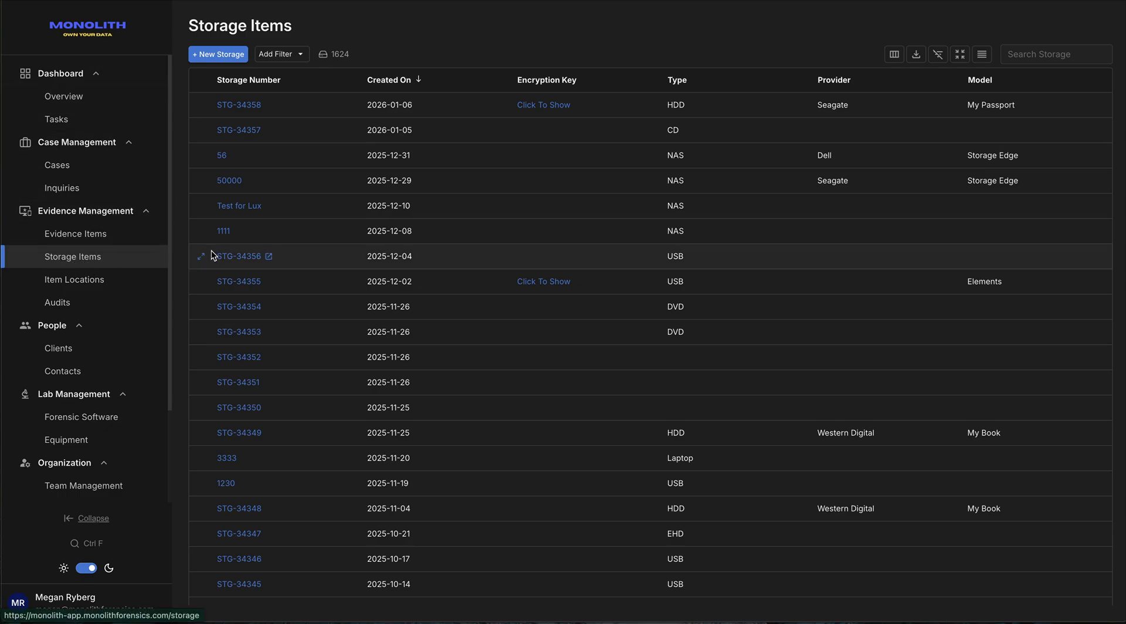
Collapse the left navigation sidebar to an icon rail over the Storage Items list.
{"action": "left_click", "coordinate": [81, 519]}
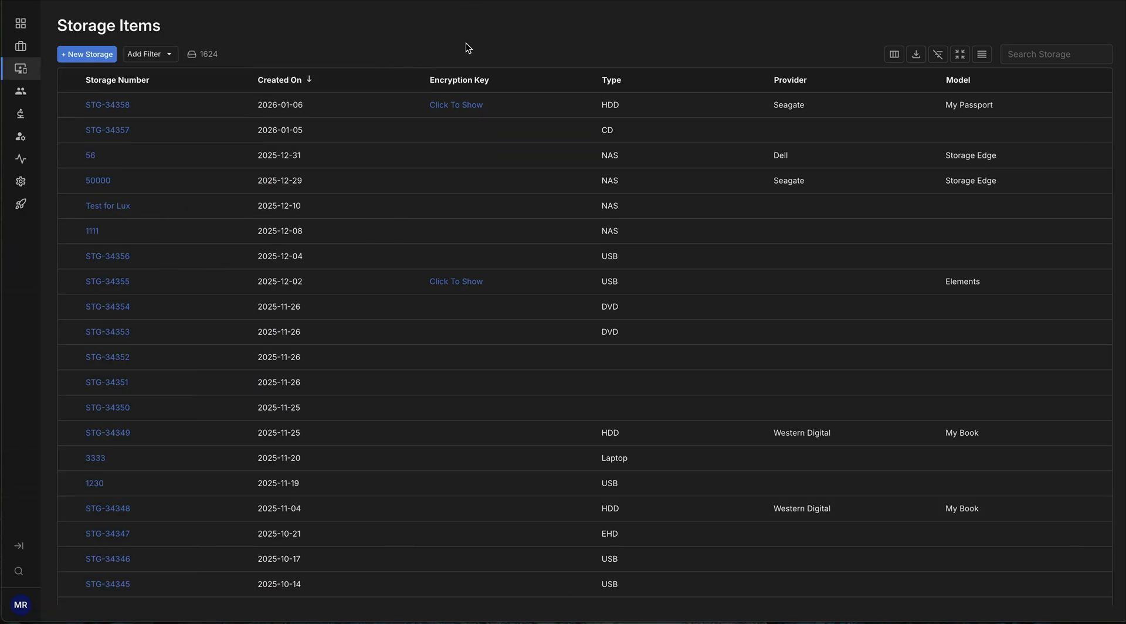
Start a new storage item and set its type to HDD.
{"action": "left_click", "coordinate": [95, 59]}
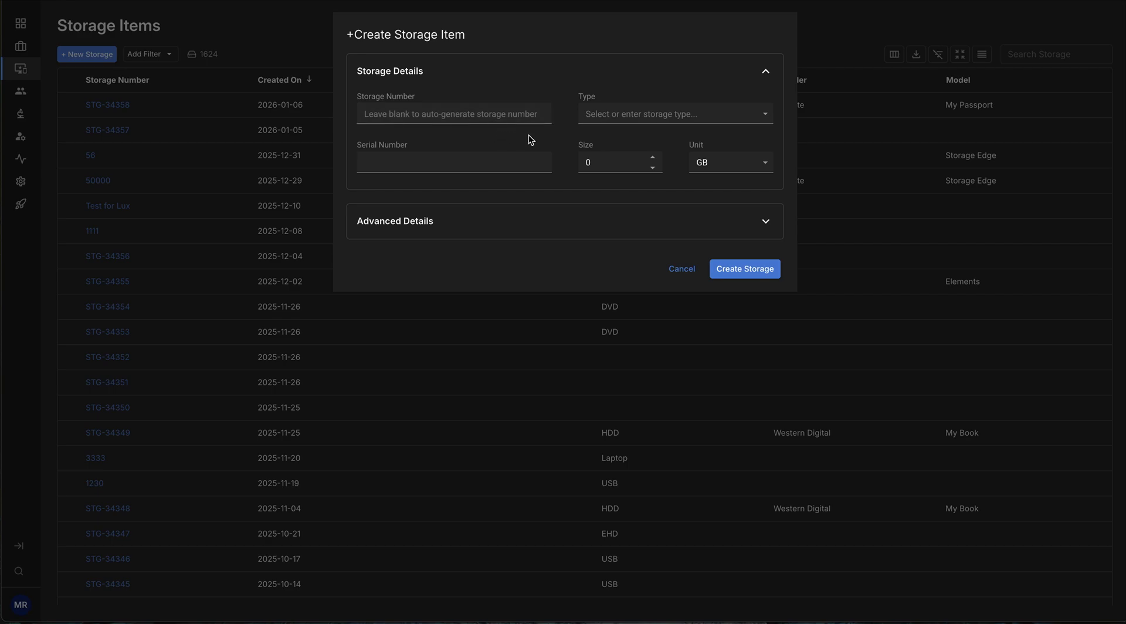
{"action": "left_click", "coordinate": [761, 118]}
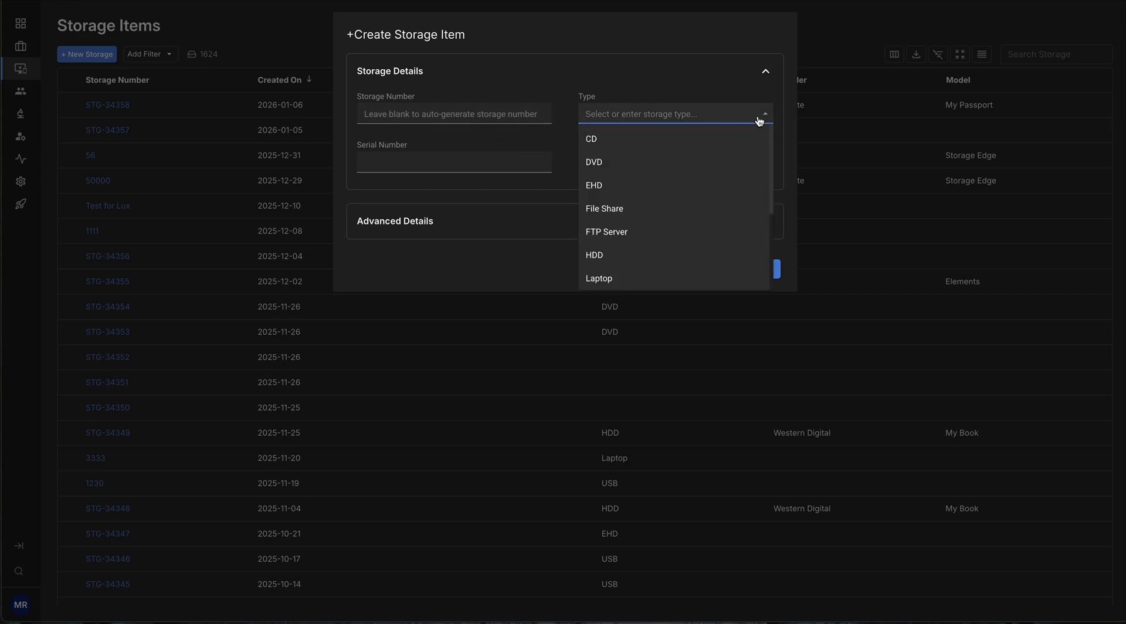
{"action": "scroll", "coordinate": [704, 187], "scroll_direction": "down", "scroll_amount": 1}
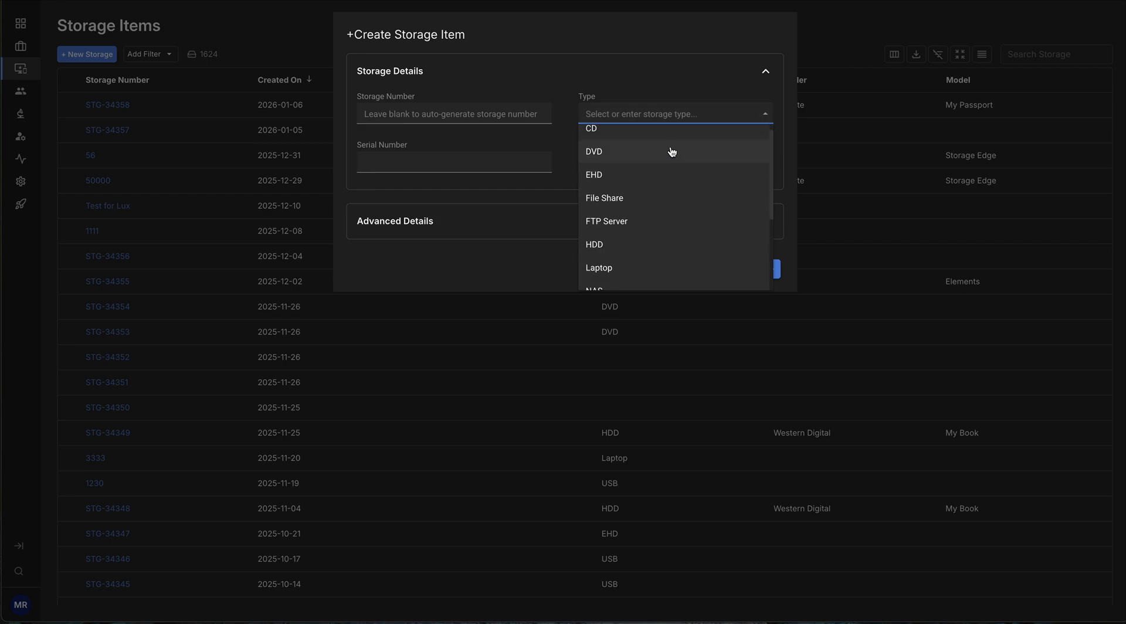
{"action": "scroll", "coordinate": [661, 199], "scroll_direction": "down", "scroll_amount": 2}
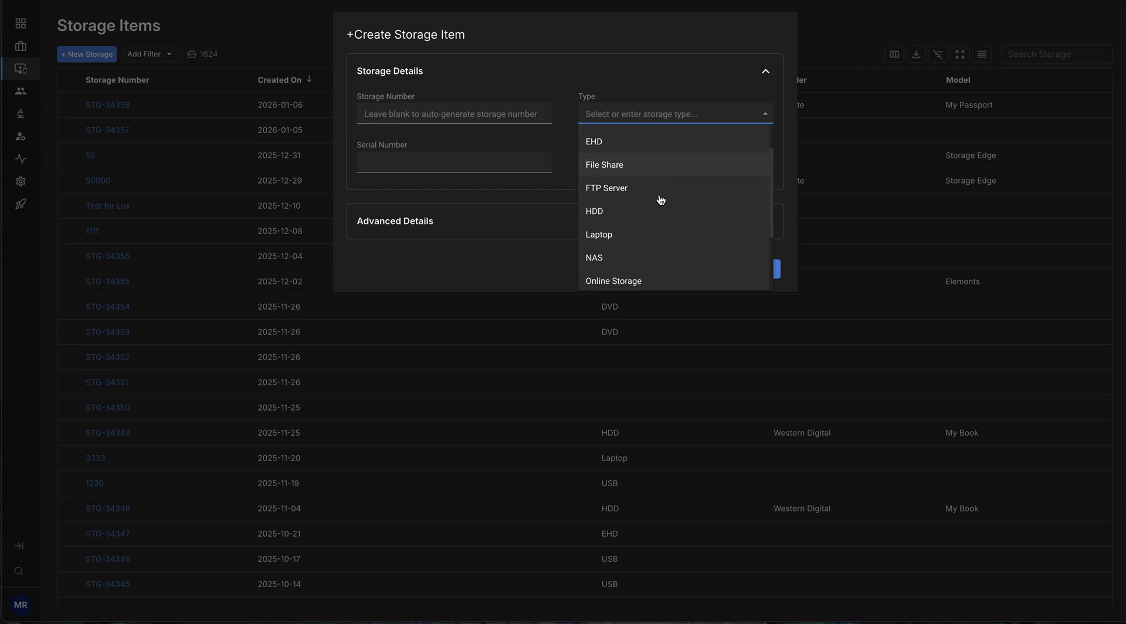
{"action": "left_click", "coordinate": [661, 200]}
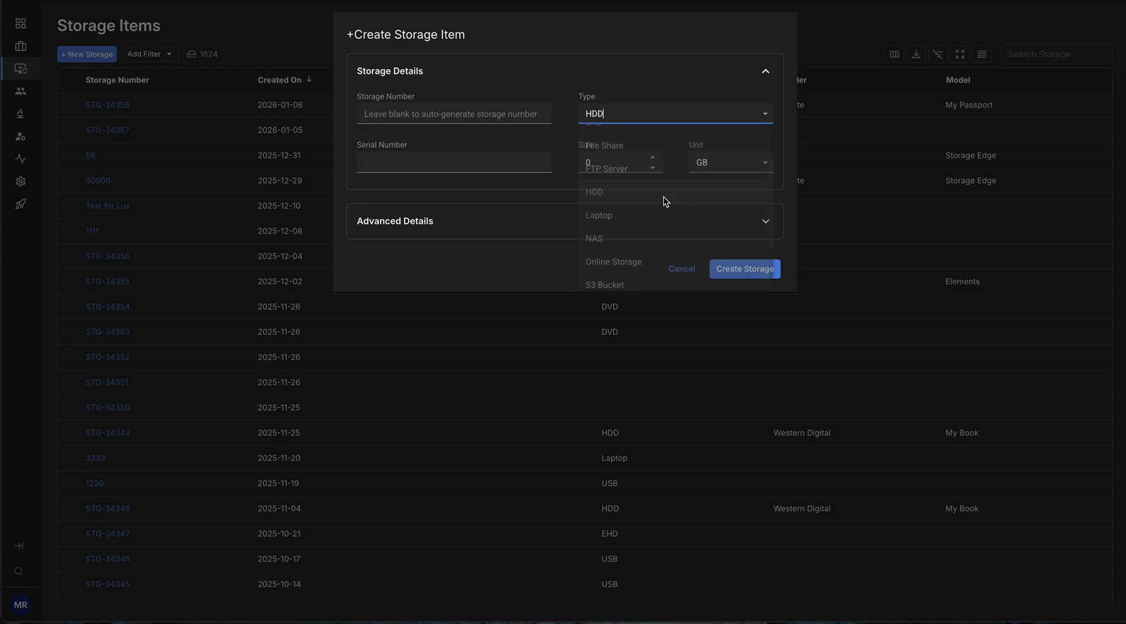
{"action": "left_click", "coordinate": [487, 162]}
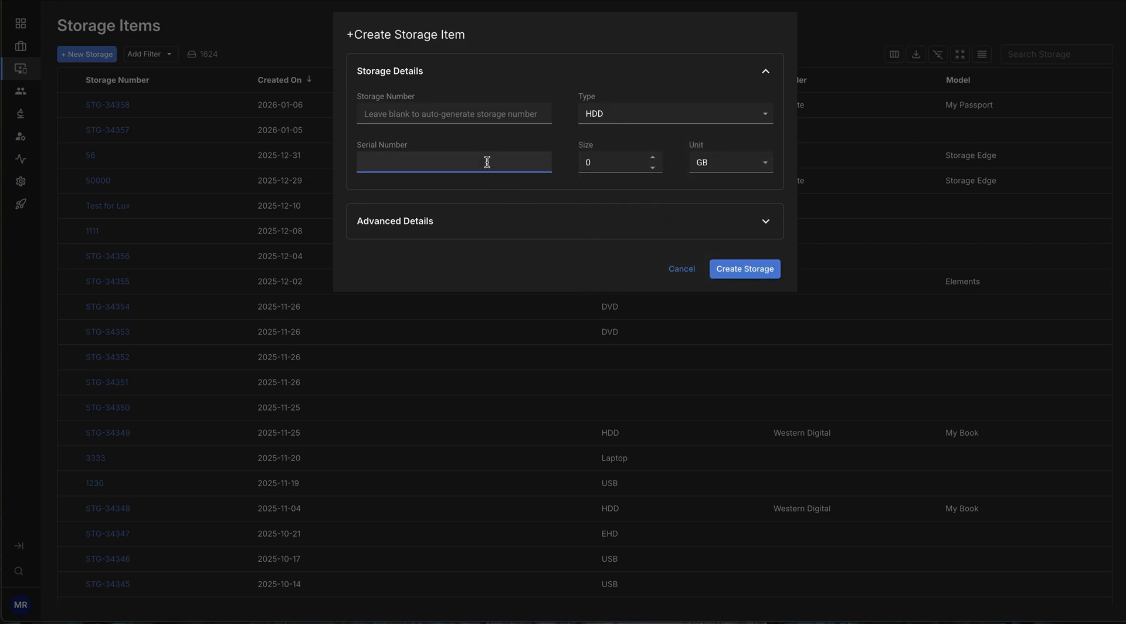
{"action": "type", "text": "23523452345"}
{"action": "left_click", "coordinate": [611, 186]}
{"action": "left_click", "coordinate": [642, 162]}
{"action": "left_click_drag", "start_coordinate": [596, 162], "coordinate": [580, 161]}
{"action": "type", "text": "16"}
{"action": "left_click", "coordinate": [679, 180]}
In Advanced Details, set model name Samsung, model number 3453563 and brand Samsung.
{"action": "left_click", "coordinate": [766, 222]}
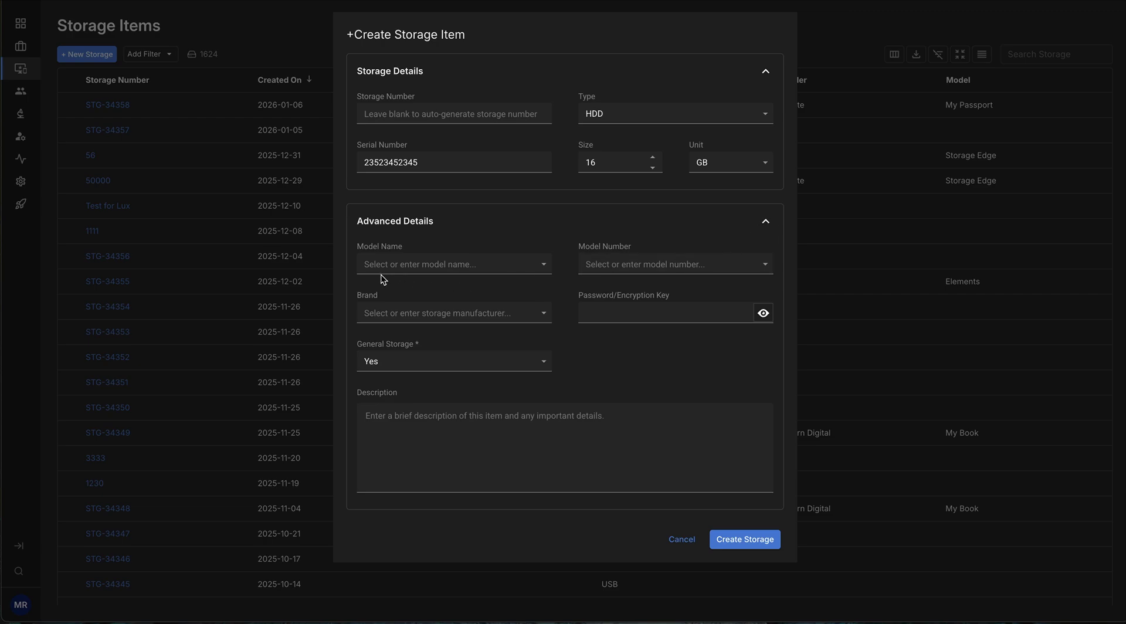
{"action": "left_click", "coordinate": [535, 265]}
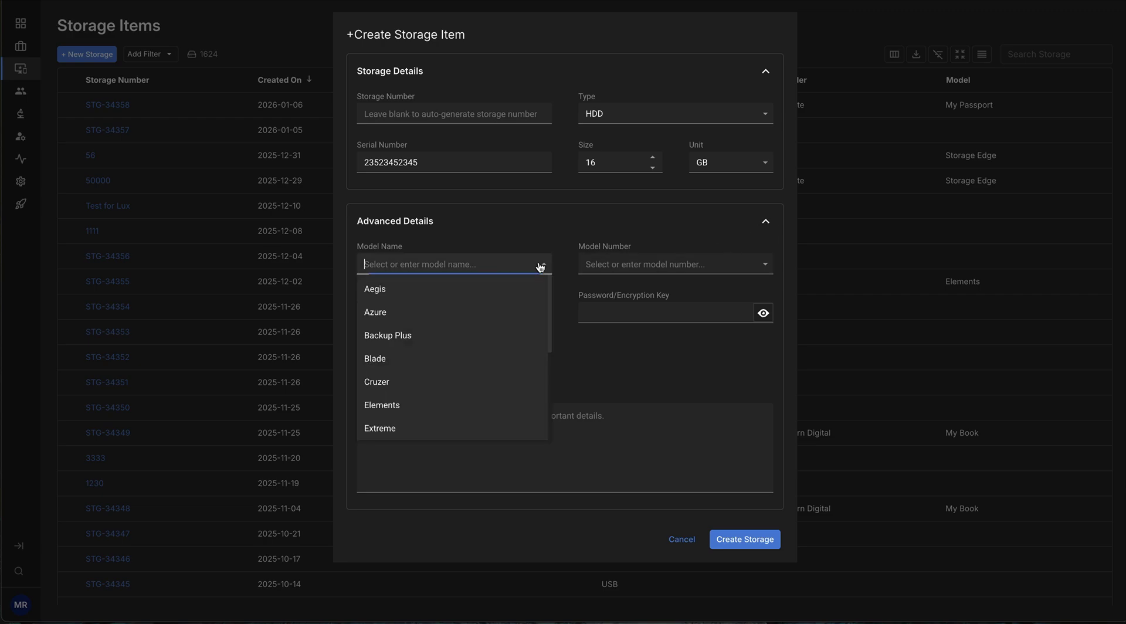
{"action": "scroll", "coordinate": [485, 348], "scroll_direction": "down", "scroll_amount": 5}
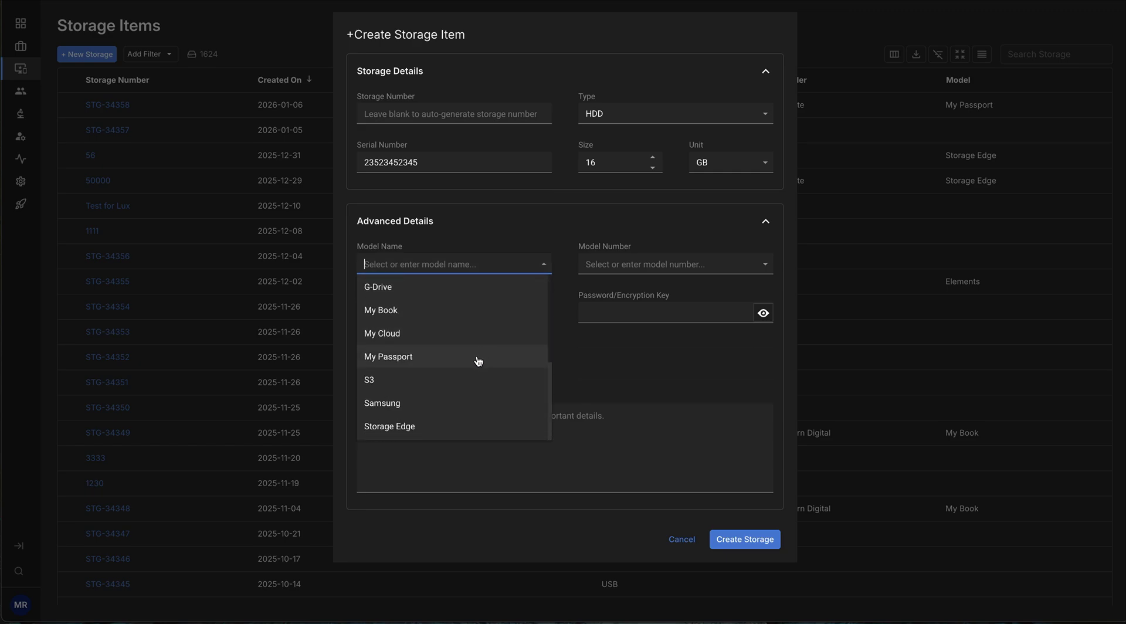
{"action": "left_click", "coordinate": [452, 403]}
{"action": "left_click", "coordinate": [658, 266]}
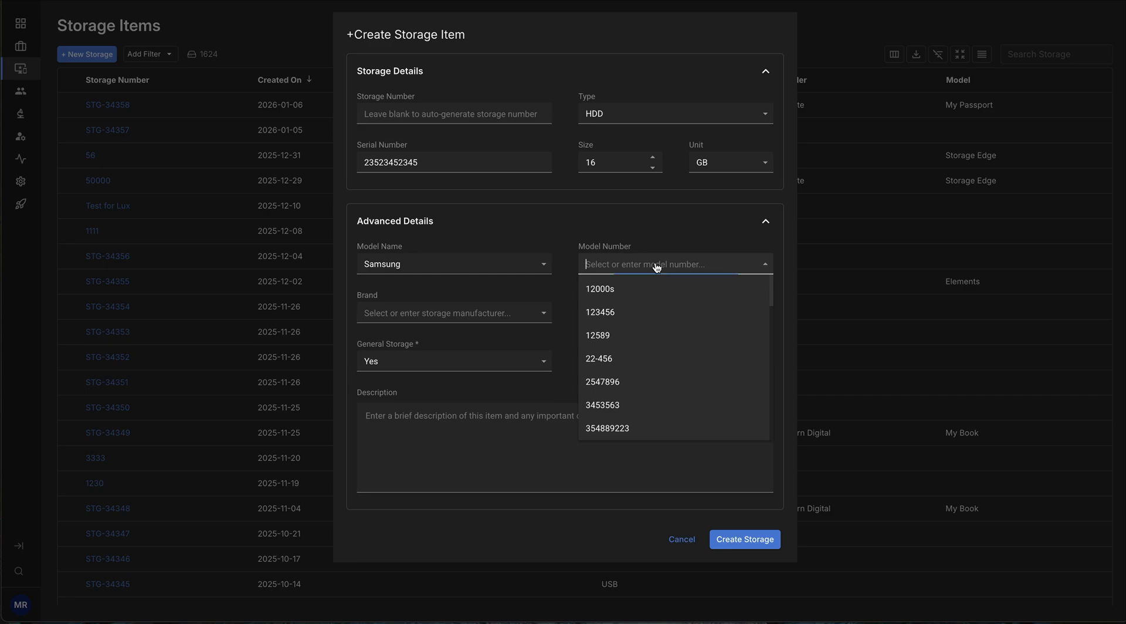
{"action": "left_click", "coordinate": [654, 409]}
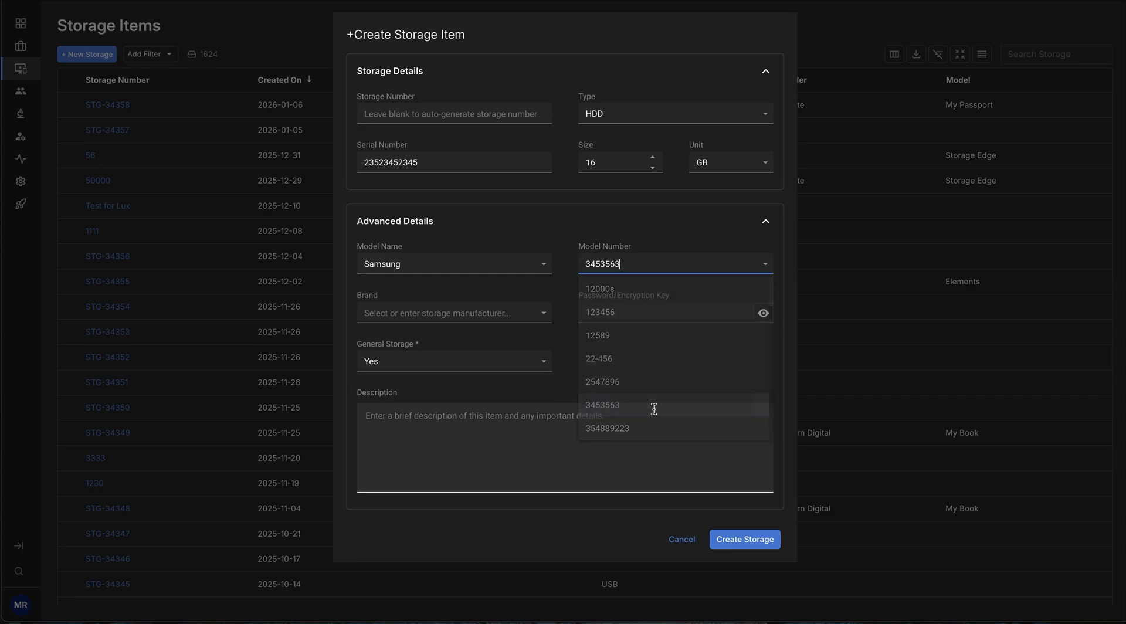
{"action": "left_click", "coordinate": [508, 316]}
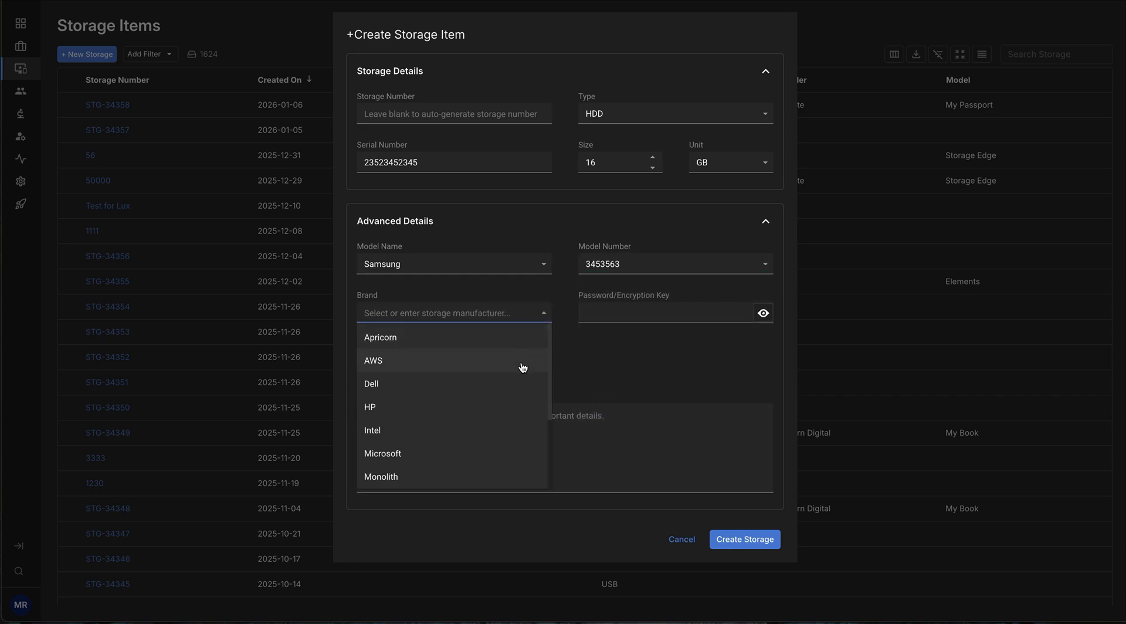
{"action": "scroll", "coordinate": [523, 368], "scroll_direction": "down", "scroll_amount": 2}
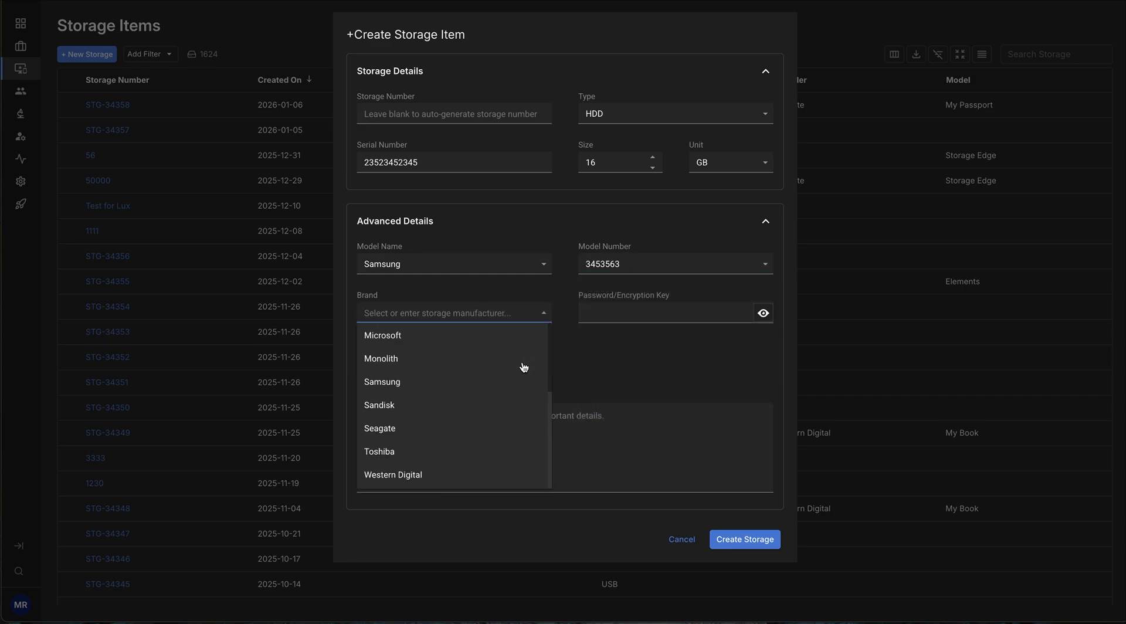
{"action": "left_click", "coordinate": [481, 391]}
{"action": "left_click", "coordinate": [638, 385]}
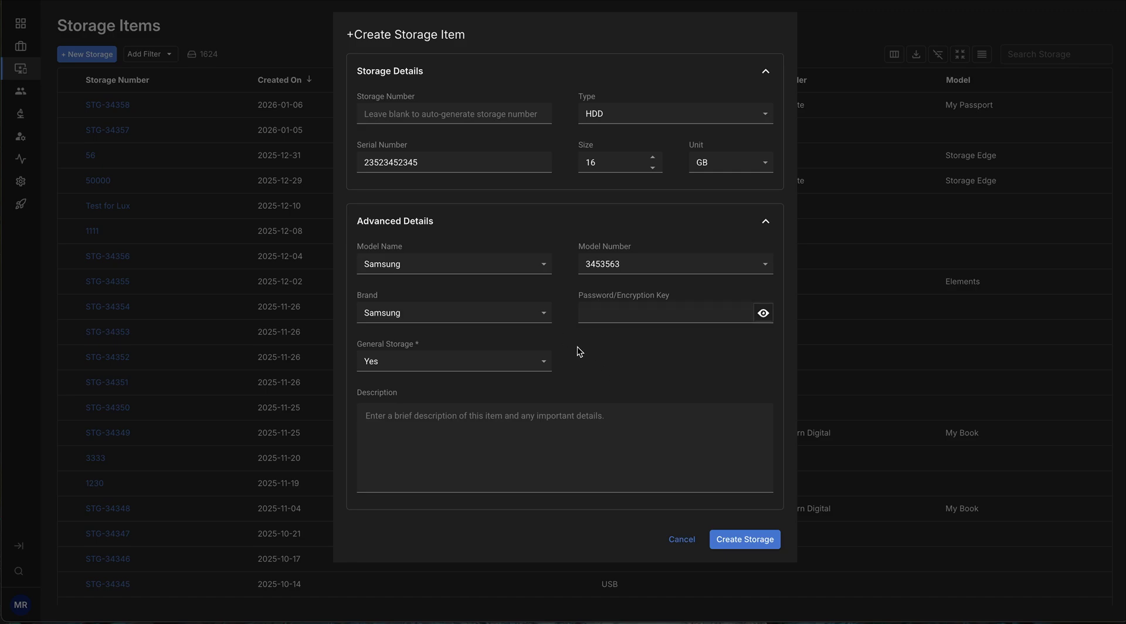
Enter the encryption key, toggling its visibility on and off before masking it.
{"action": "left_click", "coordinate": [593, 312]}
{"action": "type", "text": "12345"}
{"action": "left_click", "coordinate": [764, 319]}
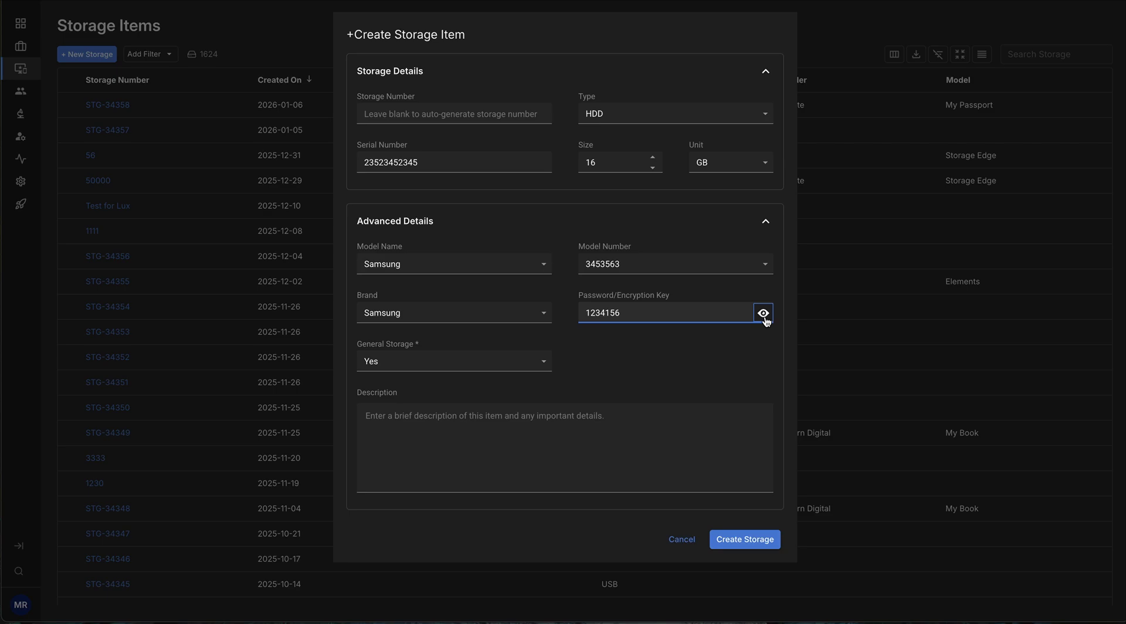
{"action": "left_click", "coordinate": [765, 320]}
{"action": "left_click", "coordinate": [766, 319]}
{"action": "left_click", "coordinate": [765, 314]}
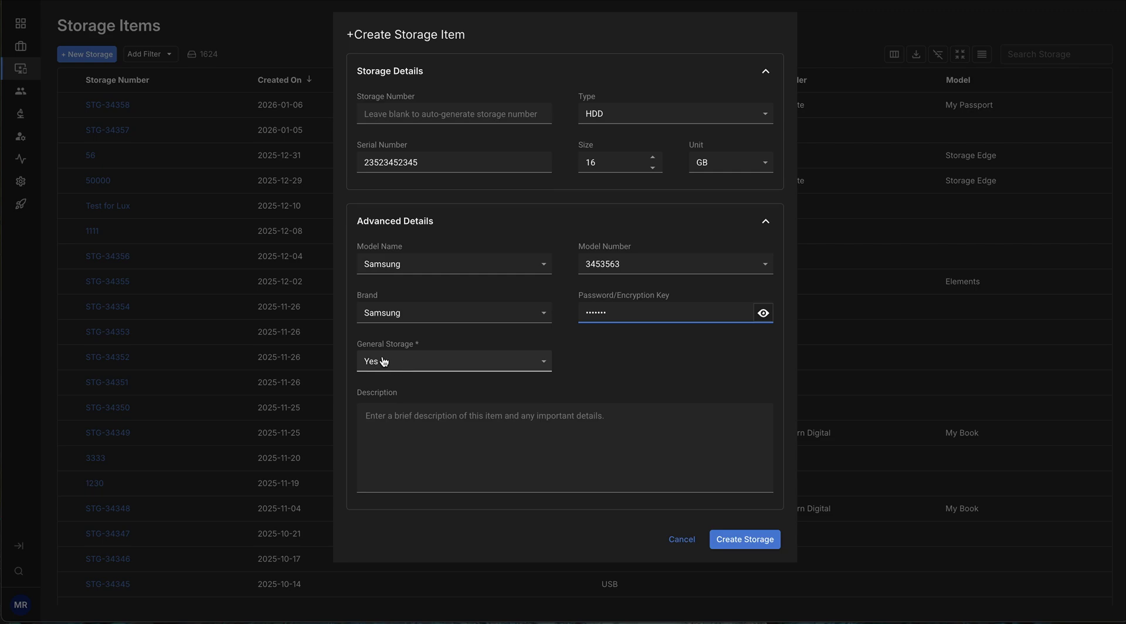
Add the description 'this is a storage description' and create the Samsung HDD item.
{"action": "mouse_move", "coordinate": [406, 362]}
{"action": "left_click", "coordinate": [594, 436]}
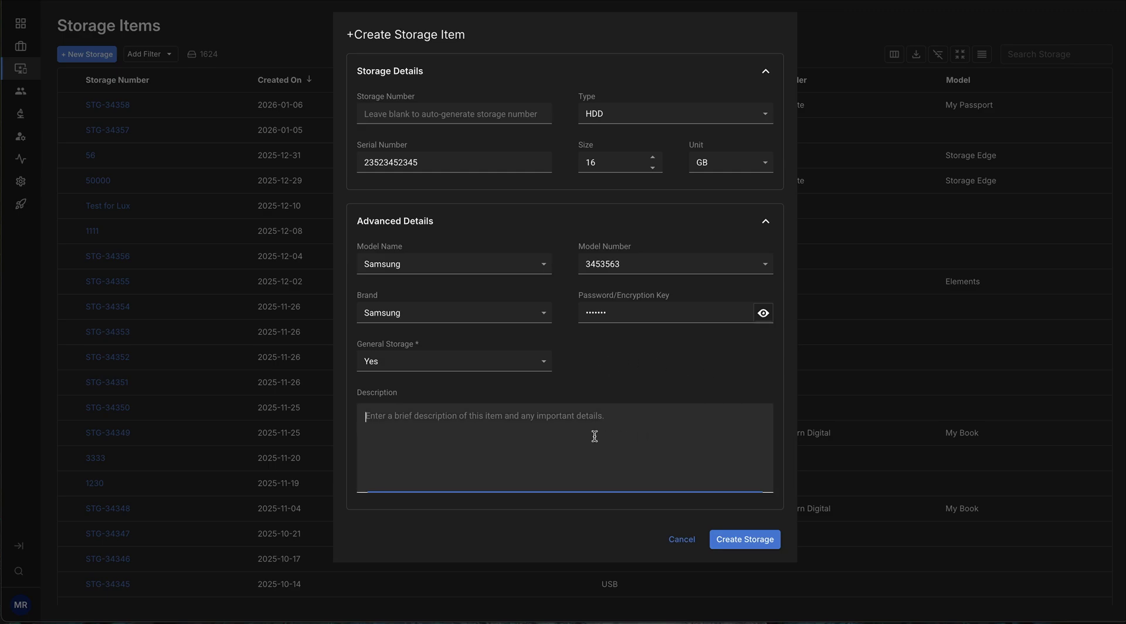
{"action": "type", "text": "this i"}
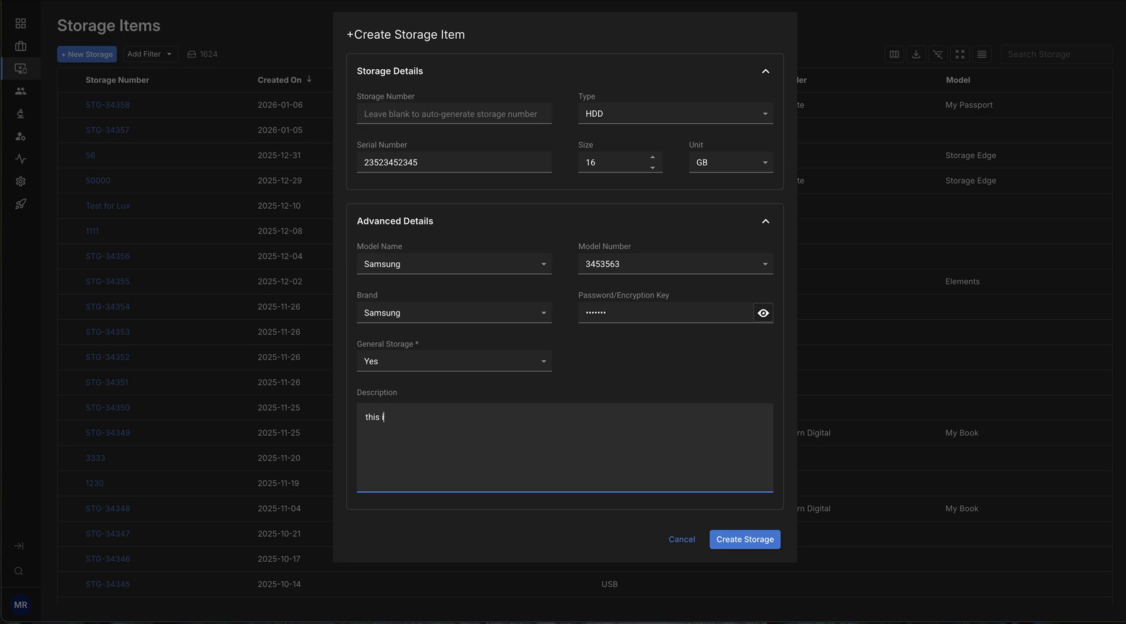
{"action": "type", "text": "s a storage description"}
{"action": "left_click", "coordinate": [751, 540]}
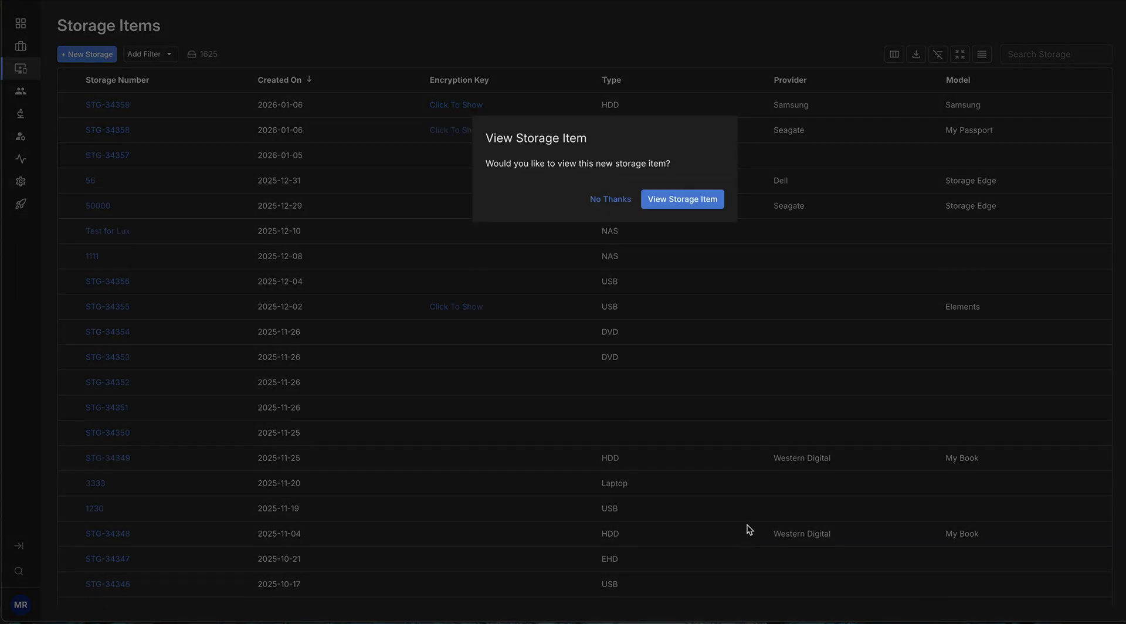
Open STG-34359 and review its Overview: Samsung HDD, 16 GB, 100% available.
{"action": "left_click", "coordinate": [682, 199]}
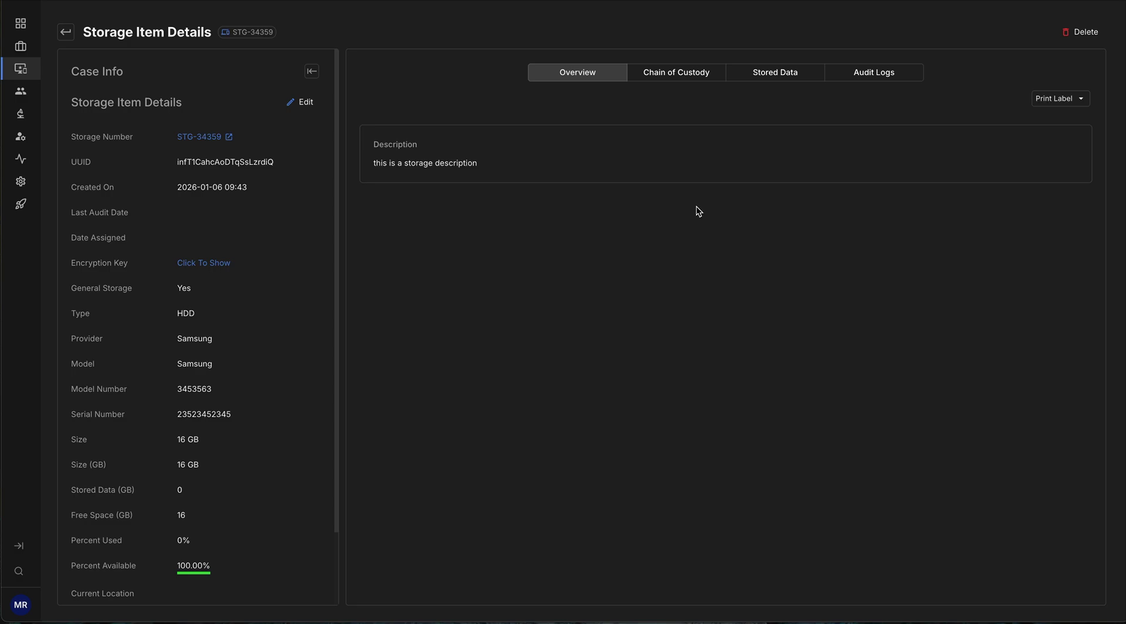
{"action": "scroll", "coordinate": [297, 223], "scroll_direction": "down", "scroll_amount": 3}
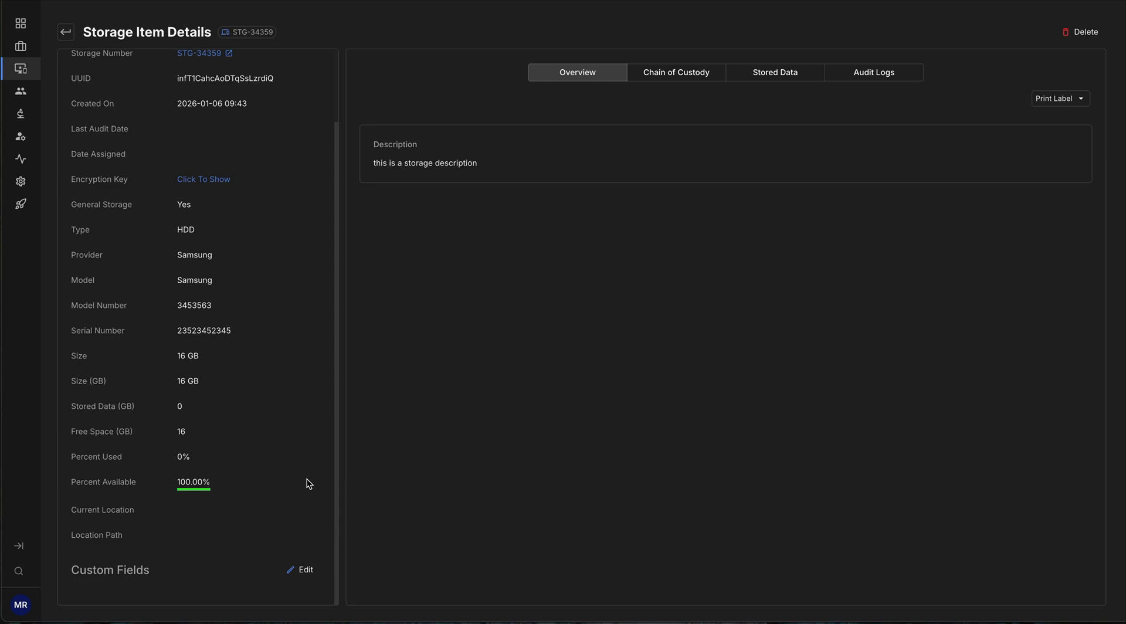
{"action": "scroll", "coordinate": [306, 480], "scroll_direction": "up", "scroll_amount": 2}
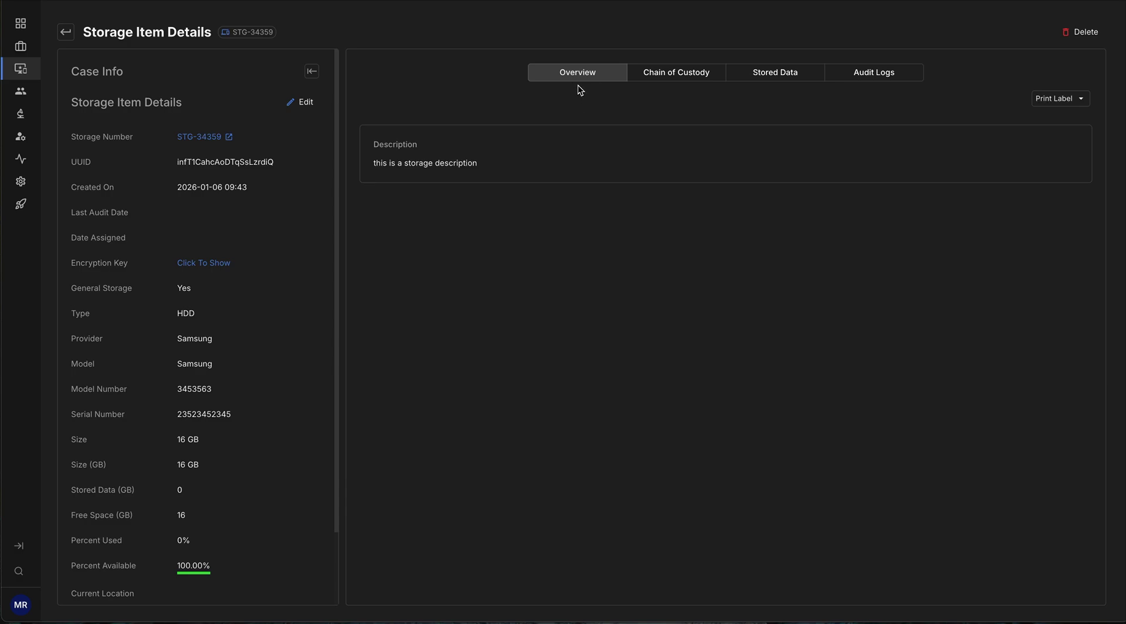
{"action": "left_click", "coordinate": [685, 78]}
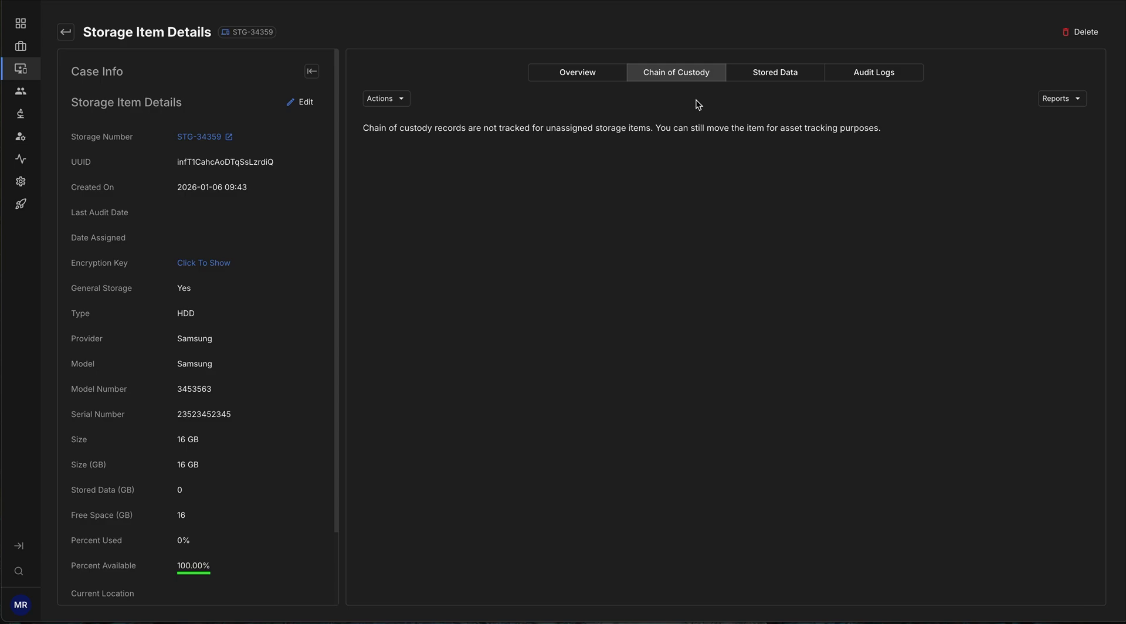
{"action": "left_click", "coordinate": [776, 82]}
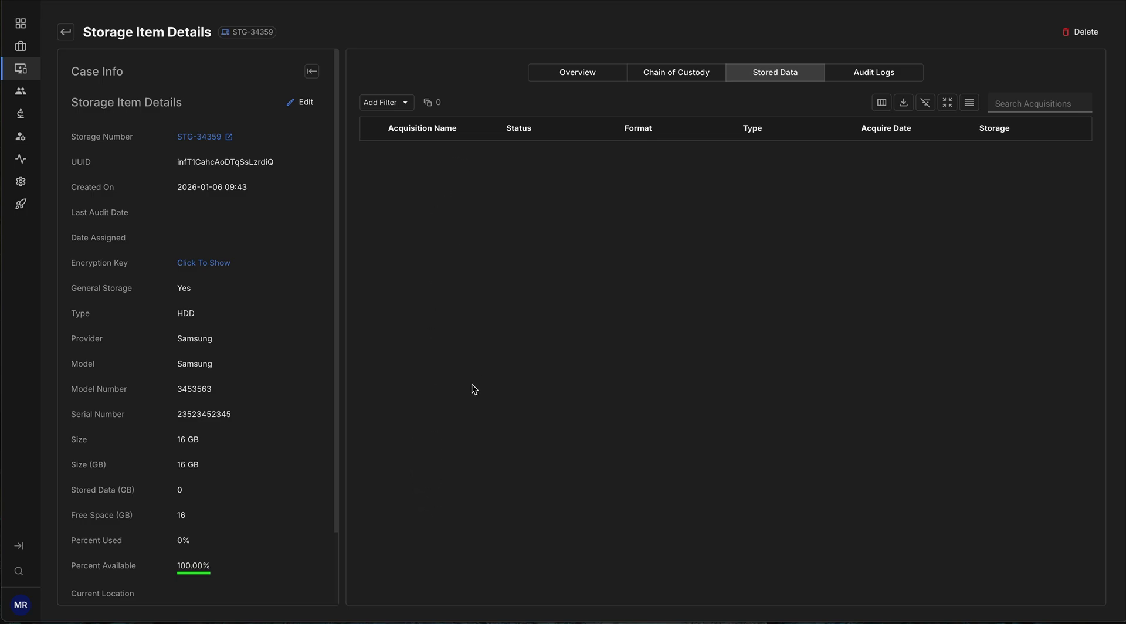
{"action": "left_click", "coordinate": [880, 74]}
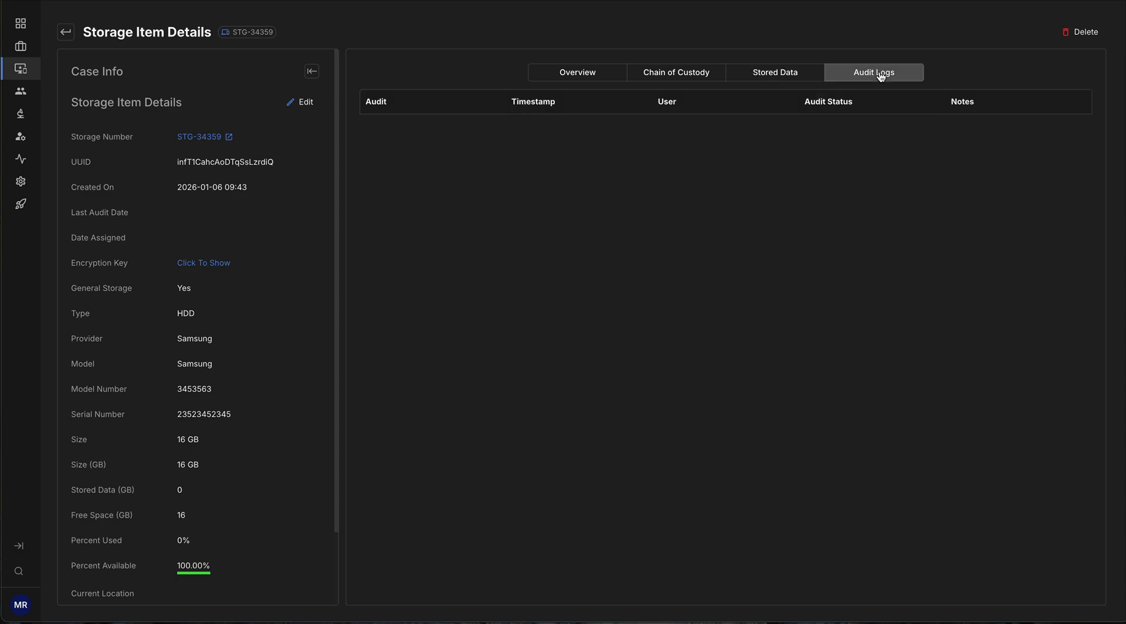
{"action": "left_click", "coordinate": [591, 74]}
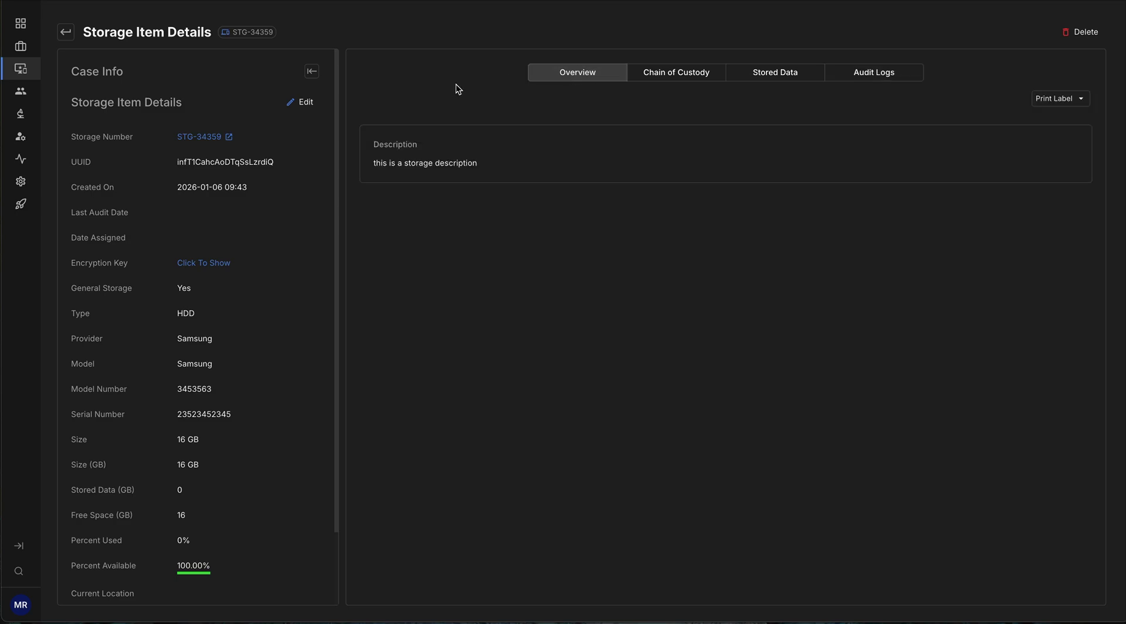
Return to the Smith Fraud Case and list its storage items: S3 Bucket and HP DVD.
{"action": "mouse_move", "coordinate": [26, 73]}
{"action": "key", "text": "alt+Left"}
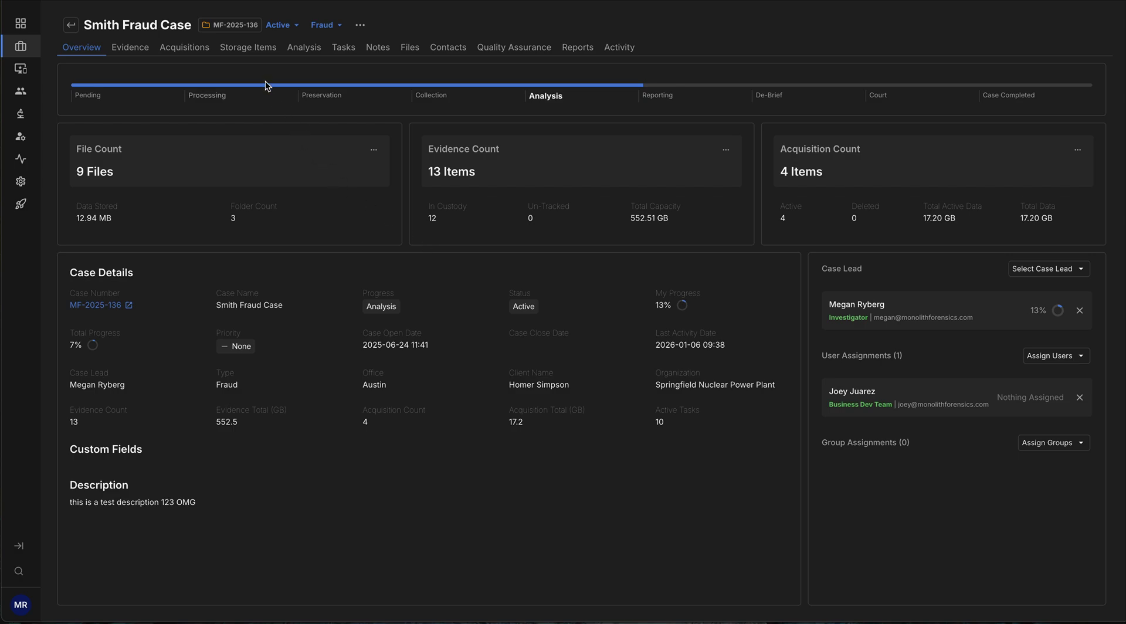
{"action": "left_click", "coordinate": [249, 50]}
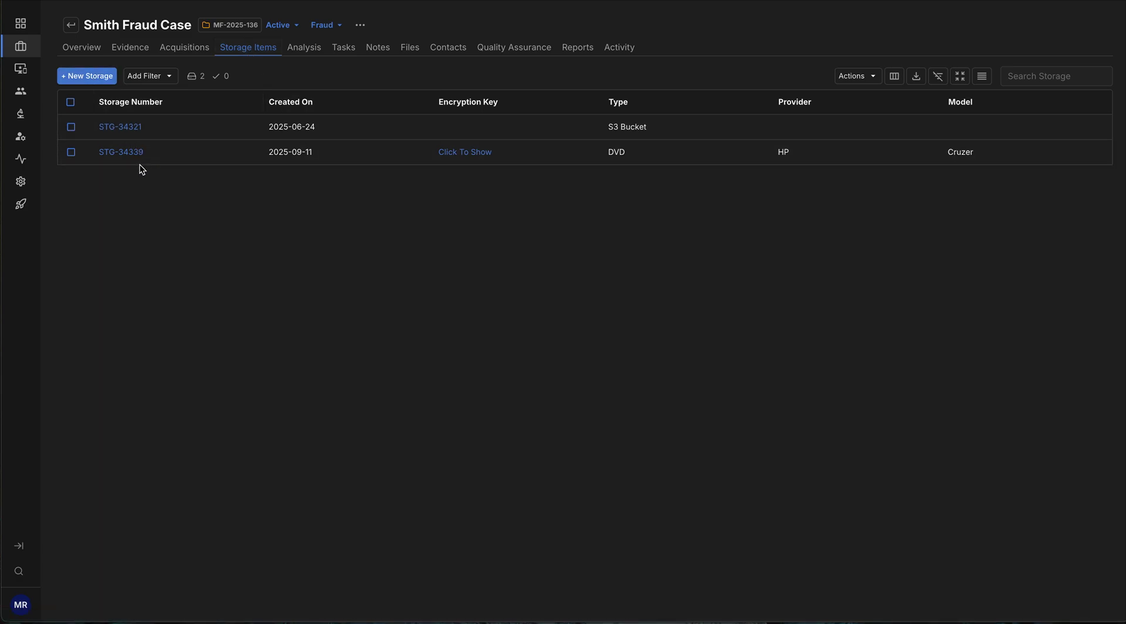
Bring up the empty Create and Assign Storage Item form for the case.
{"action": "left_click", "coordinate": [88, 77]}
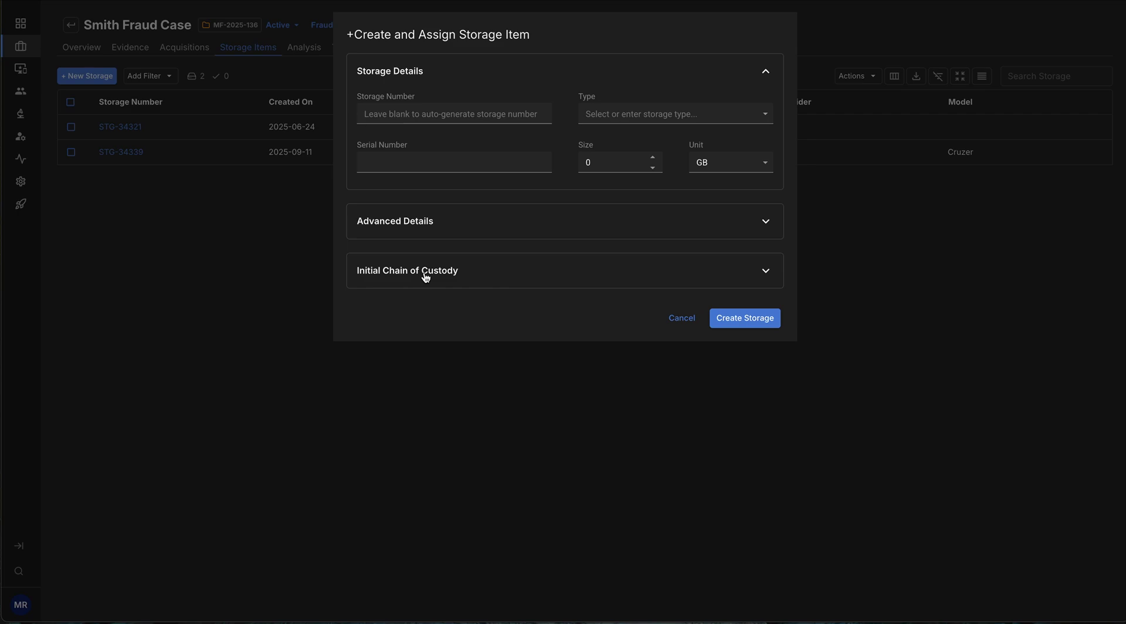
Set the type to DVD, serial number 1345 and size 4 GB.
{"action": "left_click", "coordinate": [685, 121]}
{"action": "left_click", "coordinate": [664, 166]}
{"action": "left_click", "coordinate": [506, 158]}
{"action": "type", "text": "1345"}
{"action": "left_click", "coordinate": [610, 167]}
{"action": "key", "text": "BackSpace"}
{"action": "type", "text": "4"}
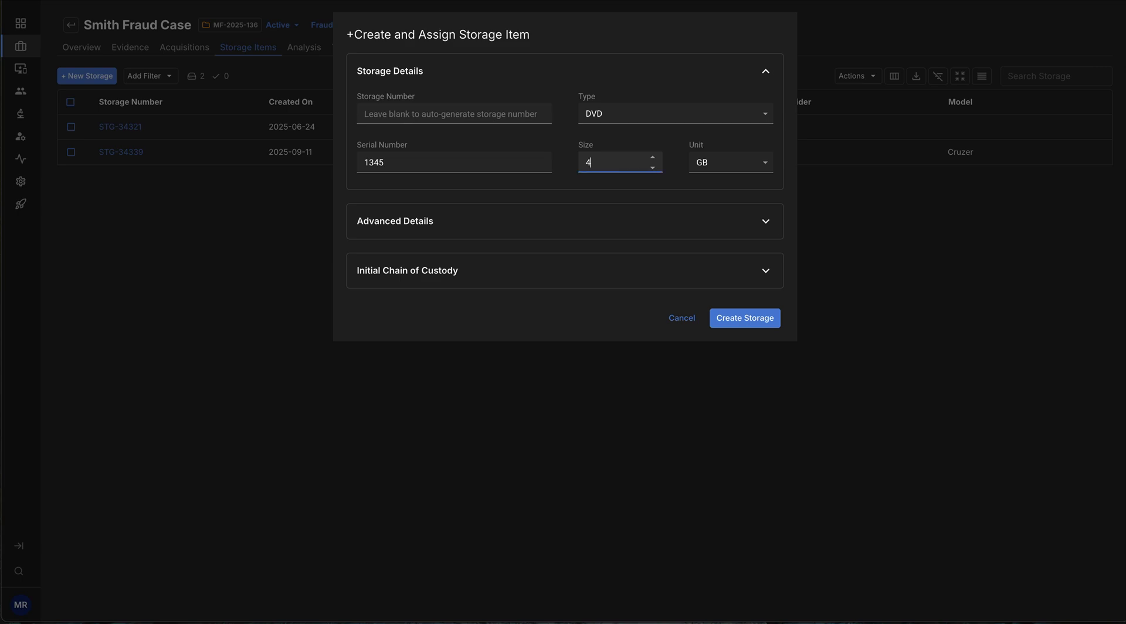
In Advanced Details, choose model Azure, model number 123456 and brand Dell.
{"action": "left_click", "coordinate": [640, 227]}
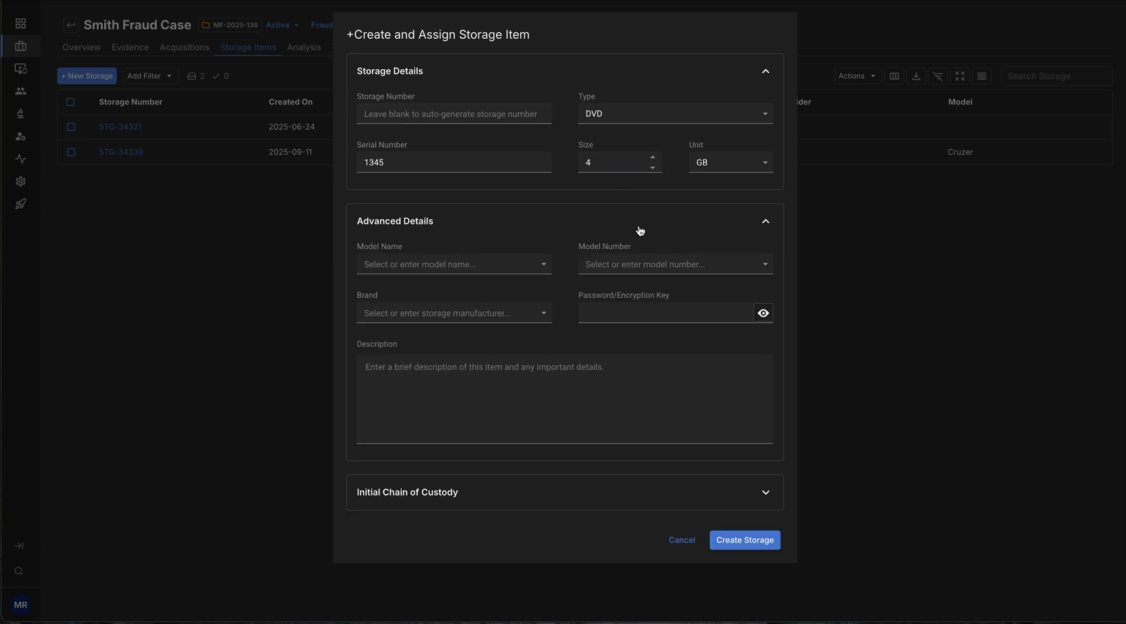
{"action": "left_click", "coordinate": [489, 265]}
{"action": "left_click", "coordinate": [452, 317]}
{"action": "left_click", "coordinate": [652, 265]}
{"action": "left_click", "coordinate": [637, 311]}
{"action": "left_click", "coordinate": [469, 313]}
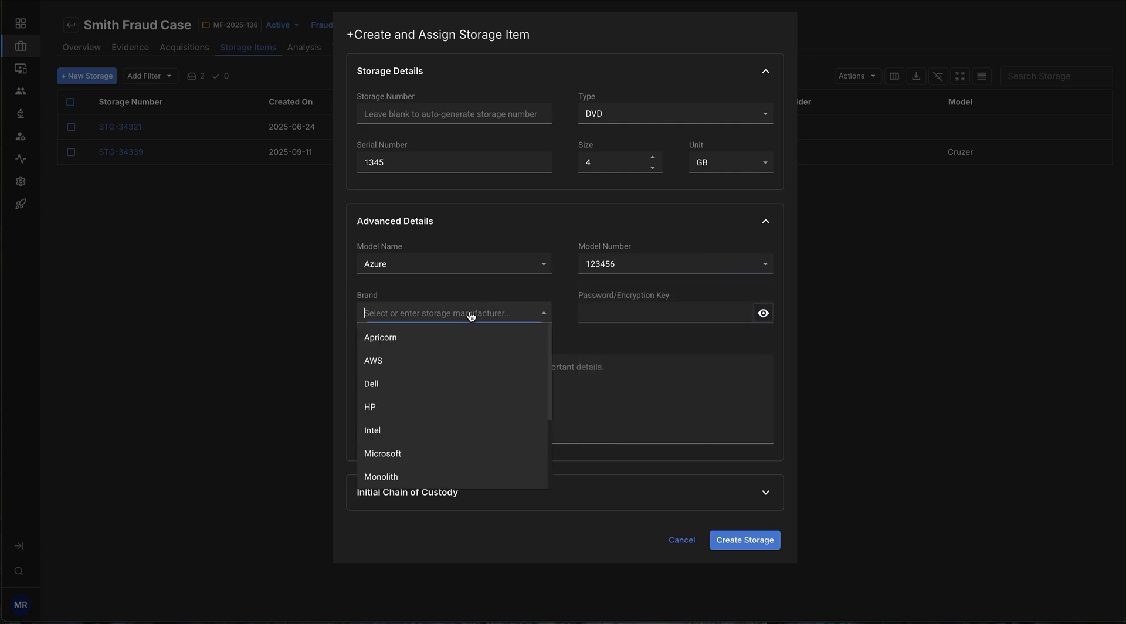
{"action": "left_click", "coordinate": [447, 383]}
Enter the encryption key and the description 'this is a description'.
{"action": "left_click", "coordinate": [659, 313]}
{"action": "type", "text": "1234"}
{"action": "left_click", "coordinate": [537, 388]}
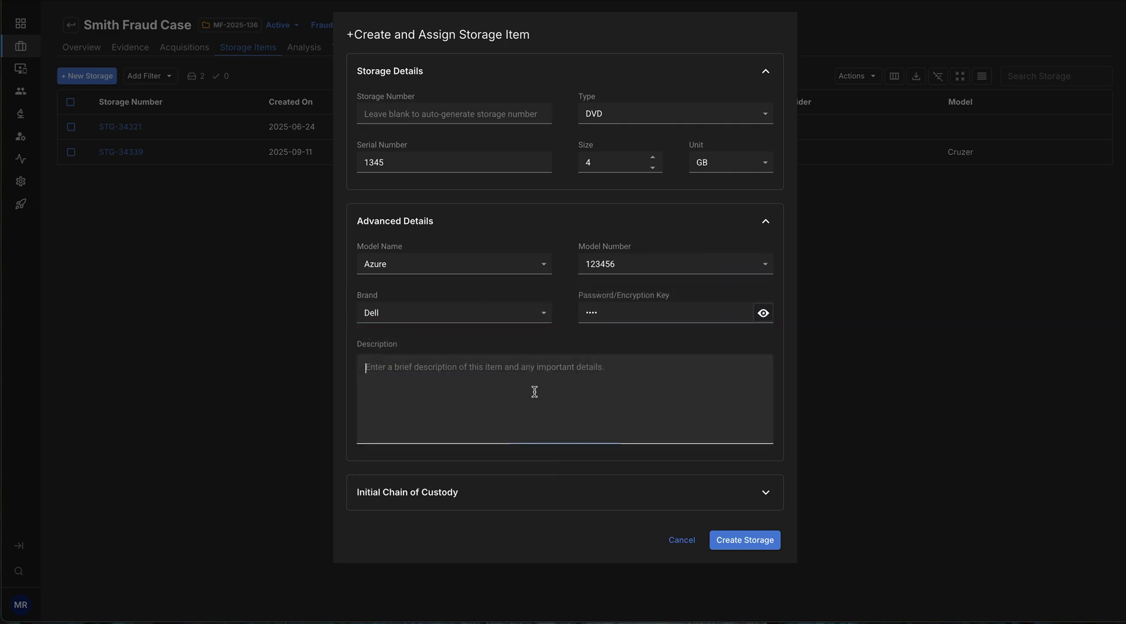
{"action": "type", "text": "this "}
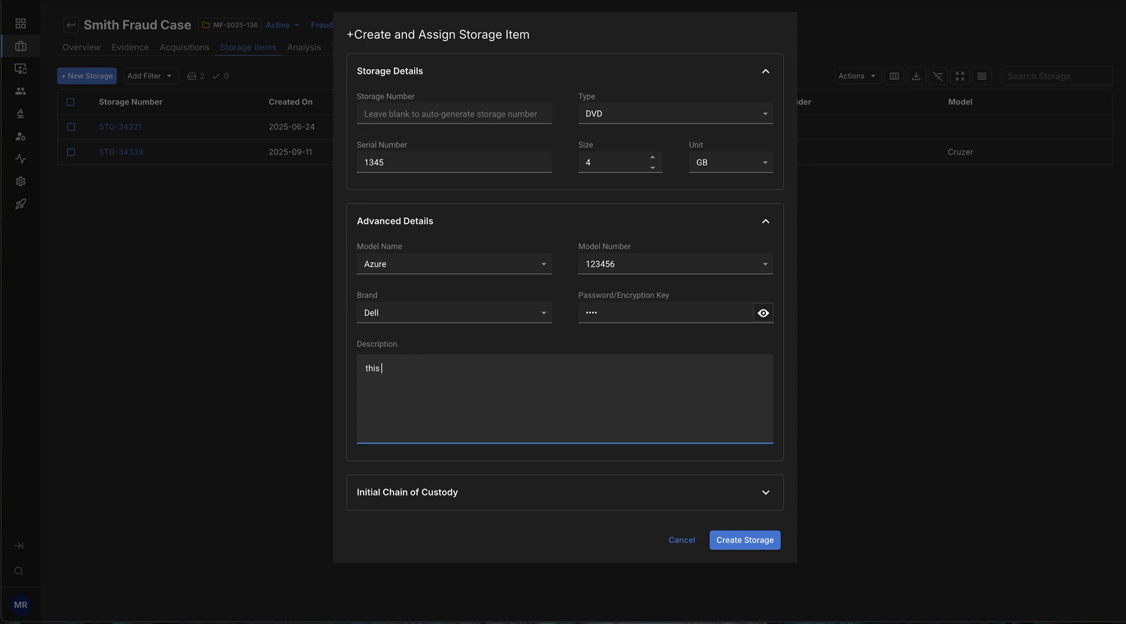
{"action": "type", "text": "is a description"}
Set the initial custody location to Shelf 3, keeping the current timestamp.
{"action": "left_click", "coordinate": [765, 495]}
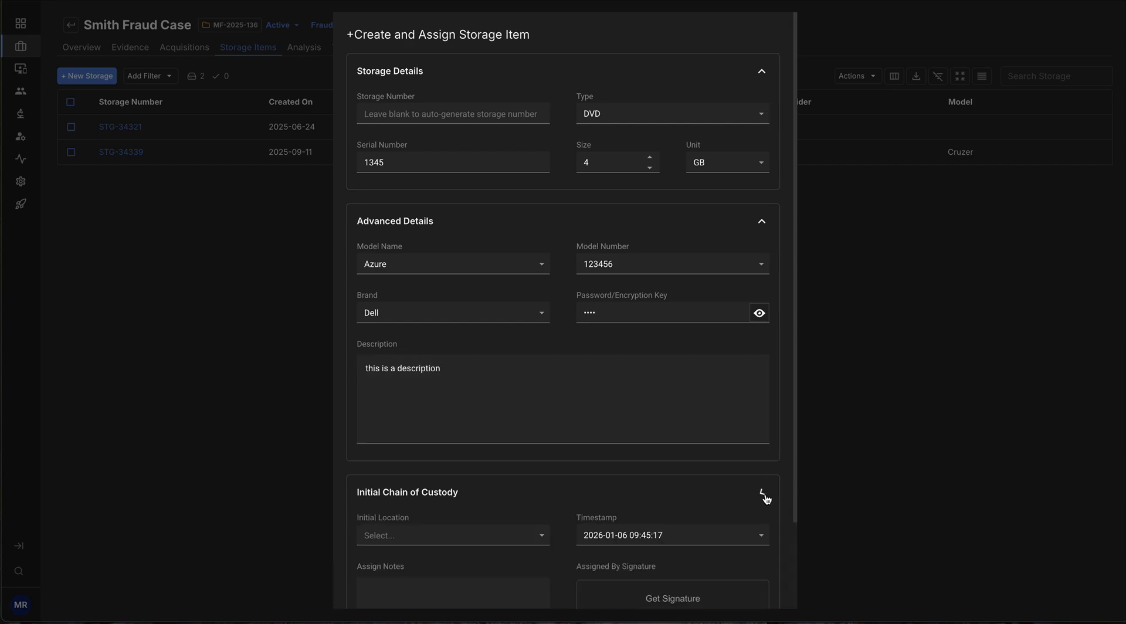
{"action": "scroll", "coordinate": [765, 498], "scroll_direction": "down", "scroll_amount": 2}
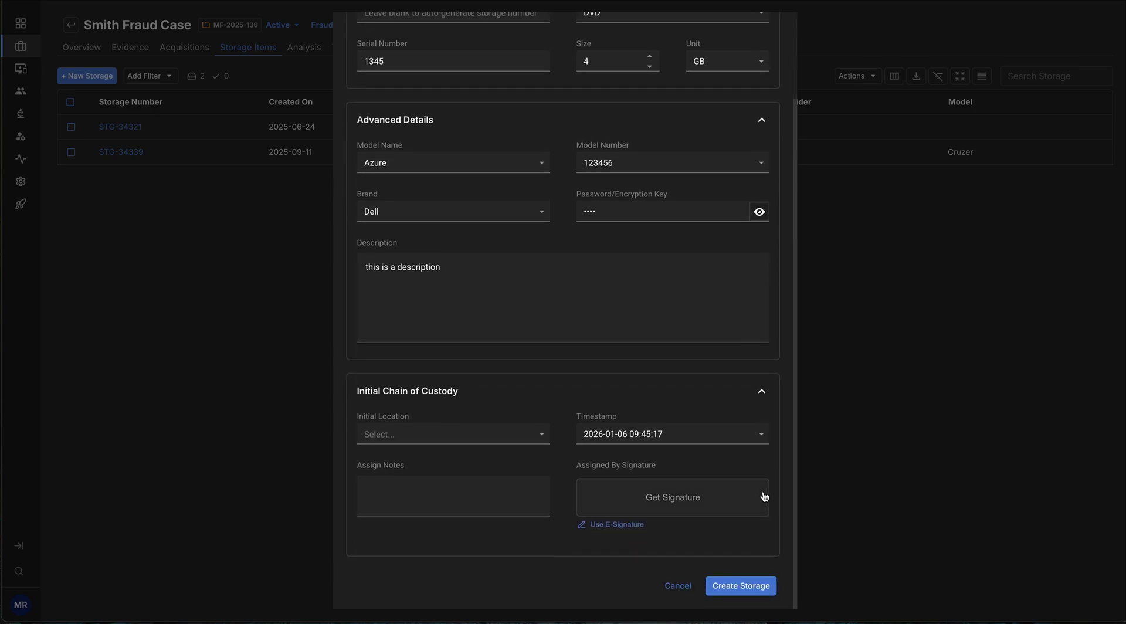
{"action": "left_click", "coordinate": [541, 439]}
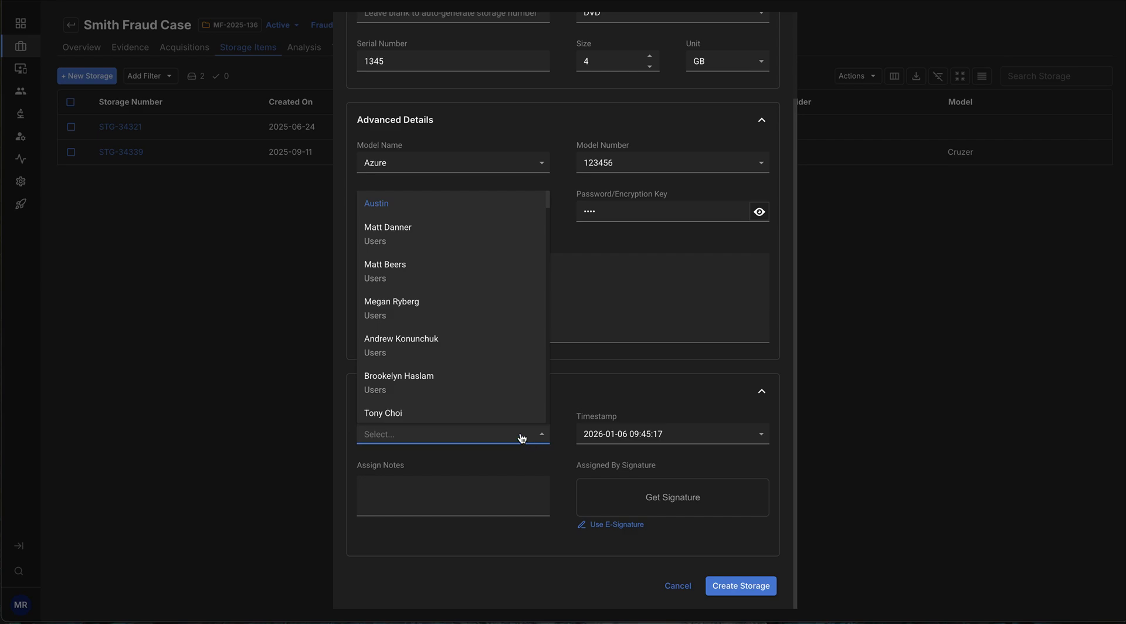
{"action": "type", "text": "shelf"}
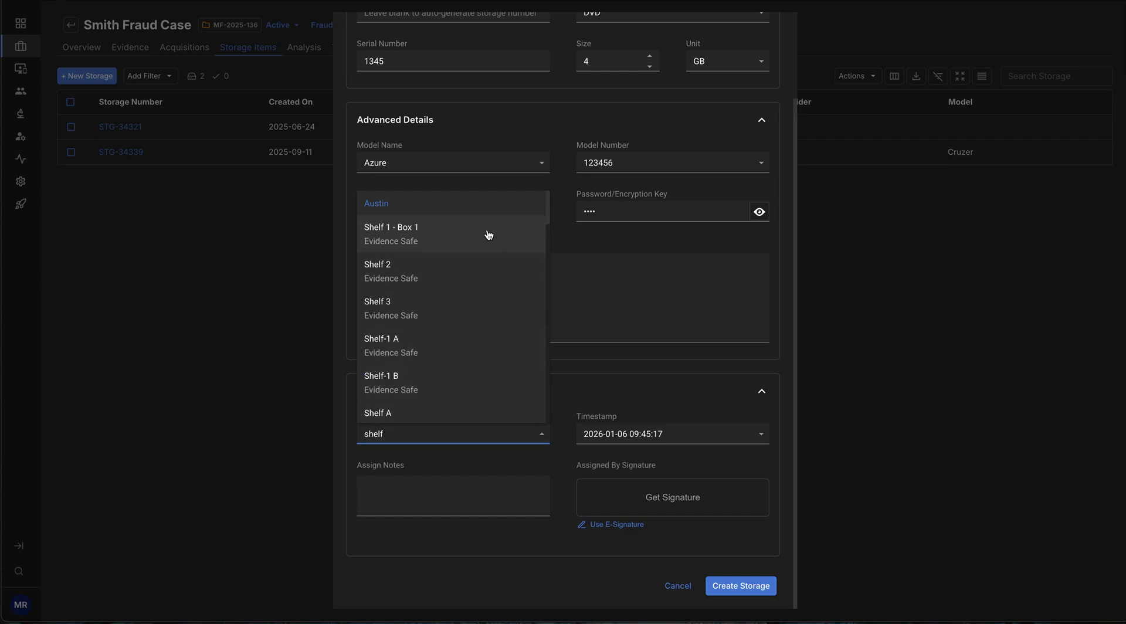
{"action": "left_click", "coordinate": [452, 311]}
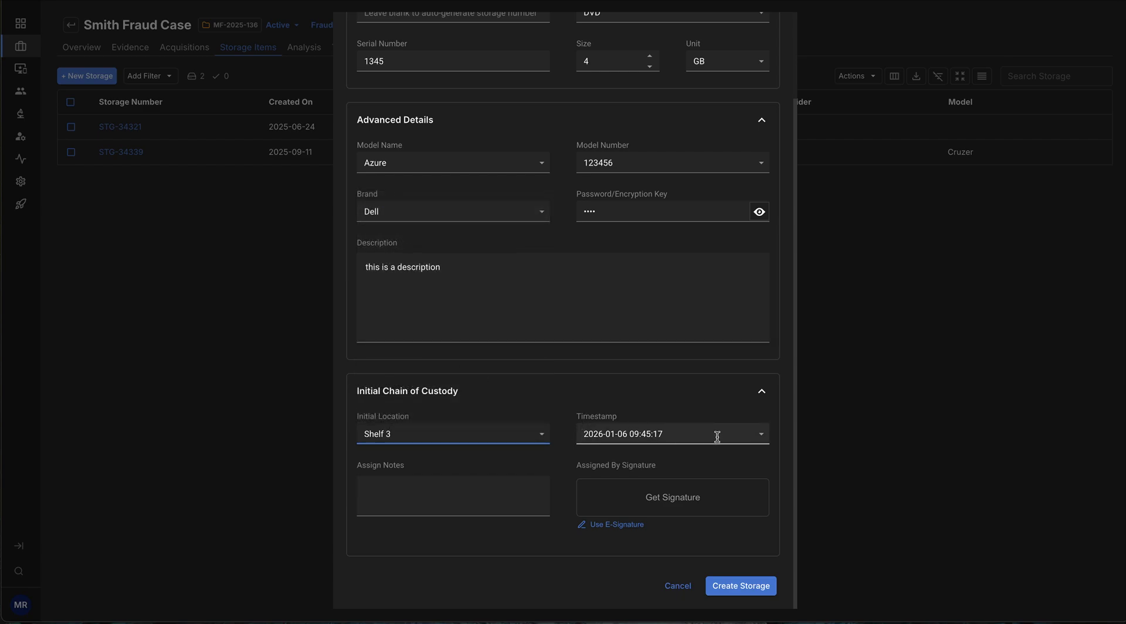
{"action": "left_click", "coordinate": [762, 437]}
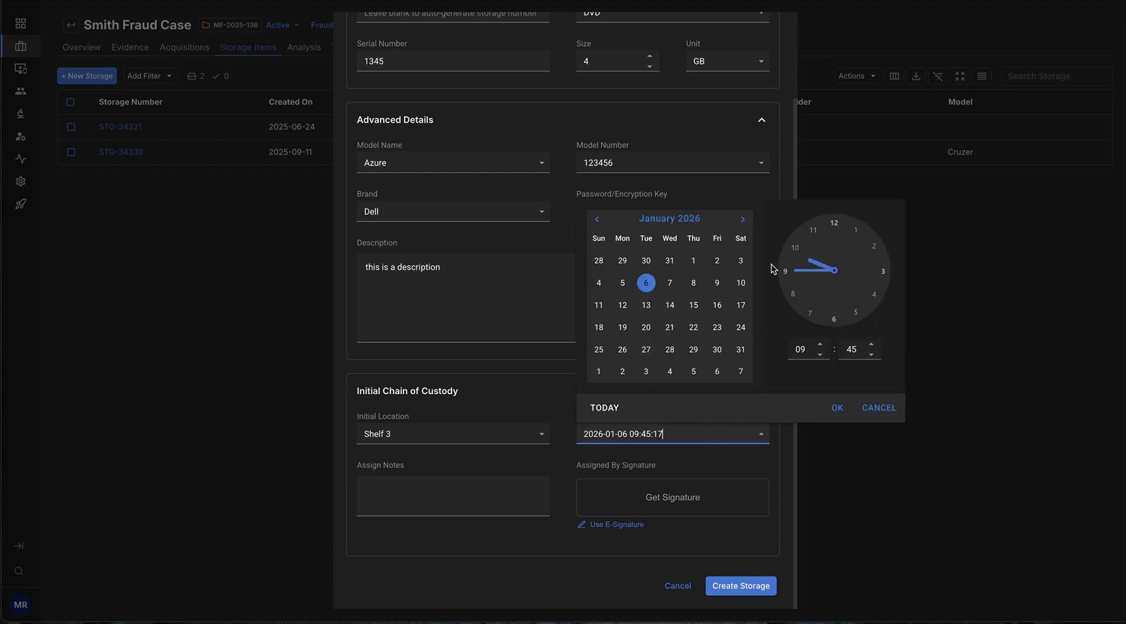
{"action": "left_click", "coordinate": [867, 420]}
Add the assign note 'this is a new storage item for this case' and a drawn signature.
{"action": "left_click", "coordinate": [454, 486]}
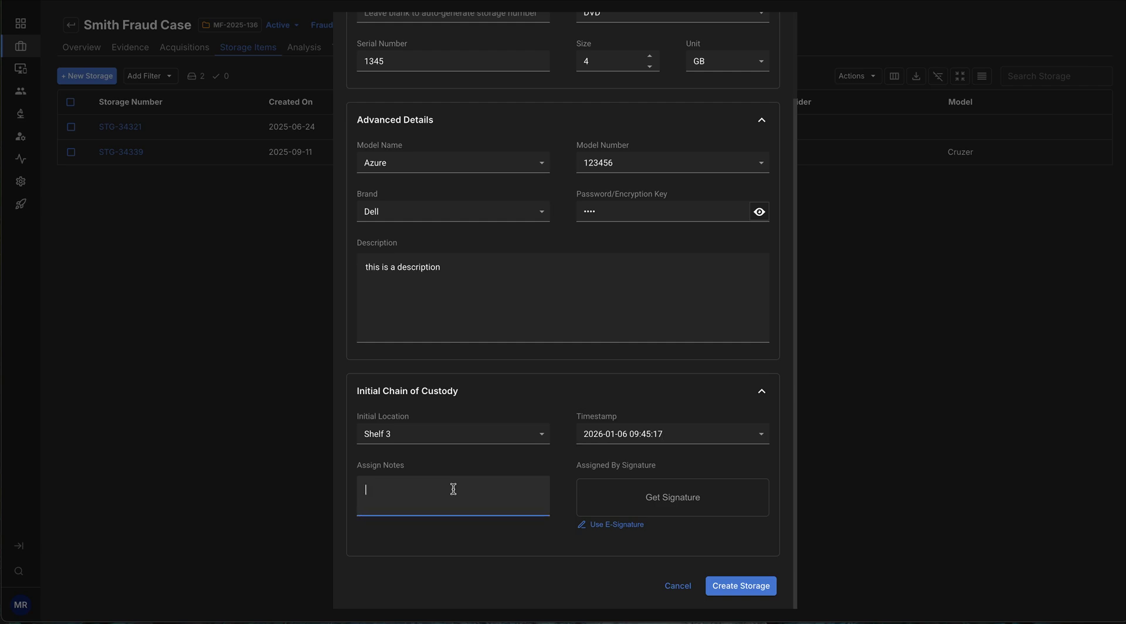
{"action": "type", "text": "this is a new storage item for this case"}
{"action": "left_click", "coordinate": [687, 503]}
{"action": "mouse_move", "coordinate": [417, 295]}
{"action": "left_mouse_down"}
{"action": "mouse_move", "coordinate": [727, 324]}
{"action": "mouse_move", "coordinate": [801, 317]}
{"action": "left_mouse_up"}
{"action": "left_click", "coordinate": [817, 410]}
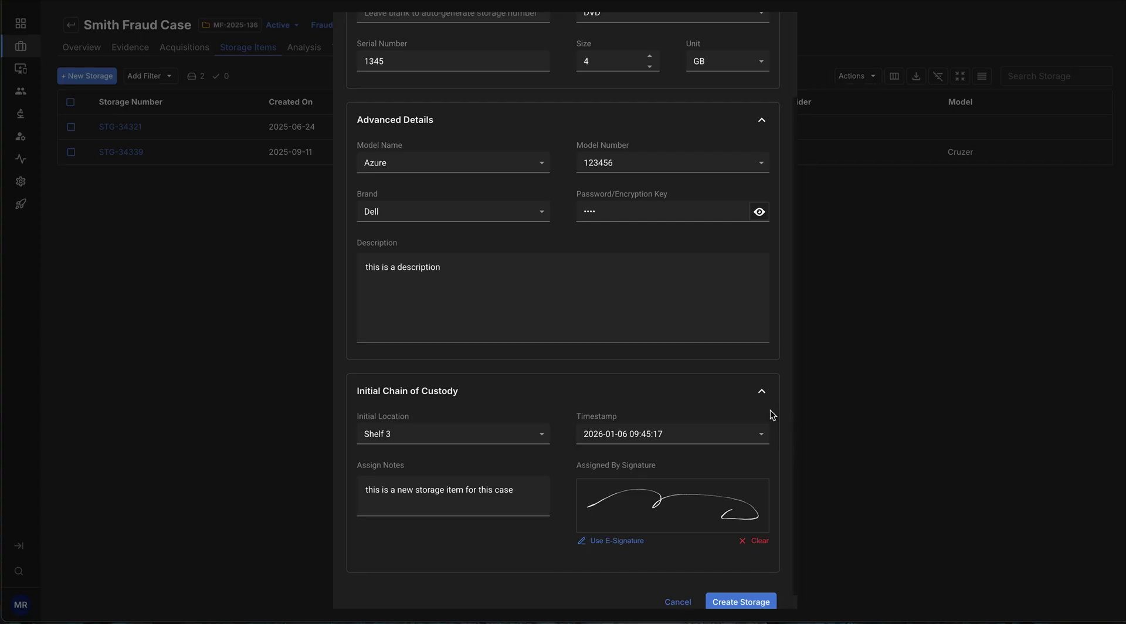
{"action": "scroll", "coordinate": [736, 414], "scroll_direction": "down", "scroll_amount": 1}
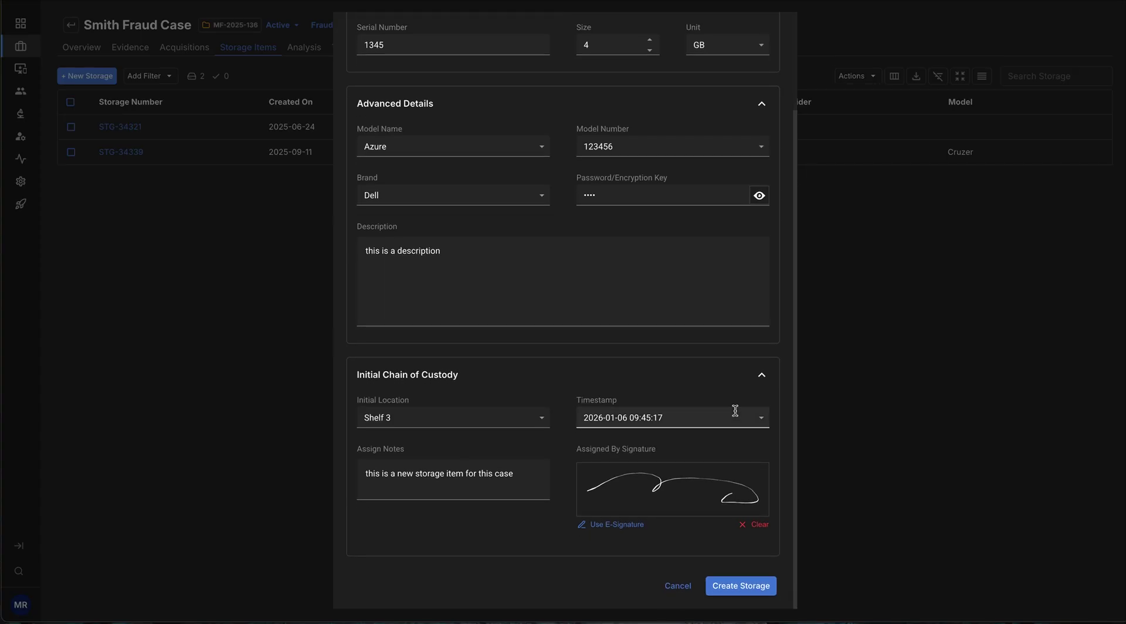
Create the Dell Azure DVD (STG-34360) and dismiss the browser's password breach warning.
{"action": "left_click", "coordinate": [746, 588]}
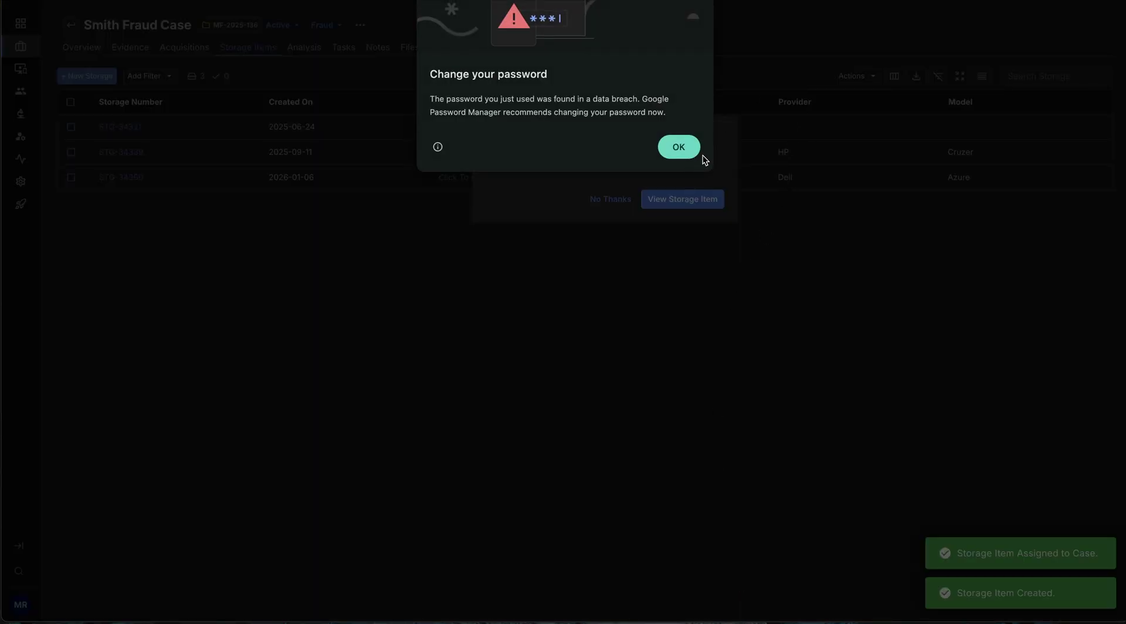
{"action": "left_click", "coordinate": [685, 149]}
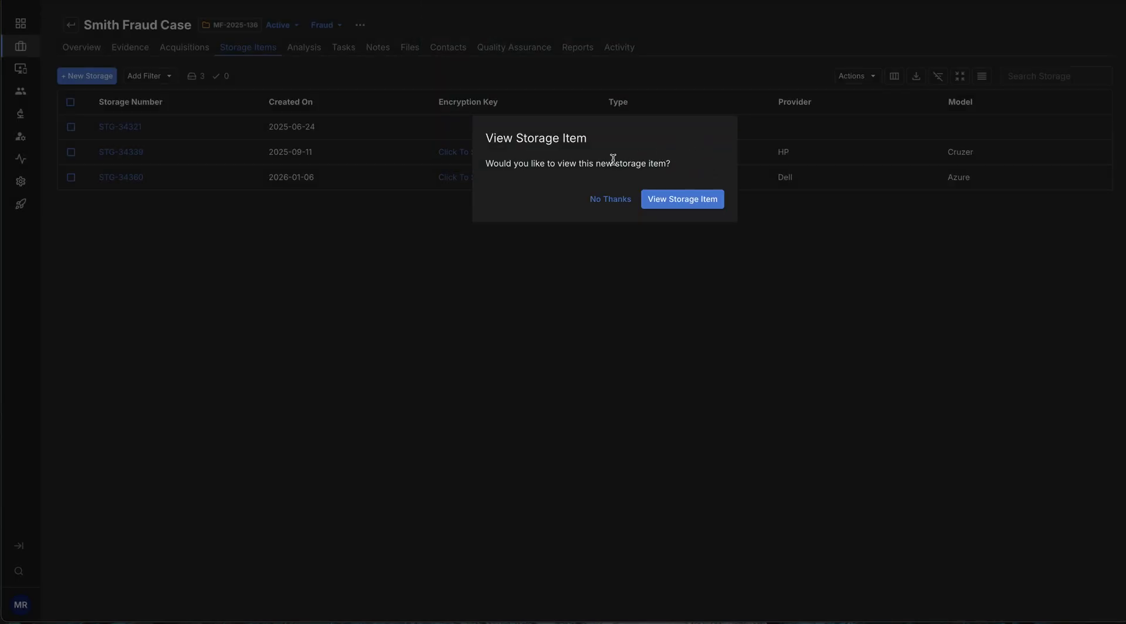
Open STG-34360's details, review its Intake chain-of-custody record, then return to Overview.
{"action": "left_click", "coordinate": [695, 202]}
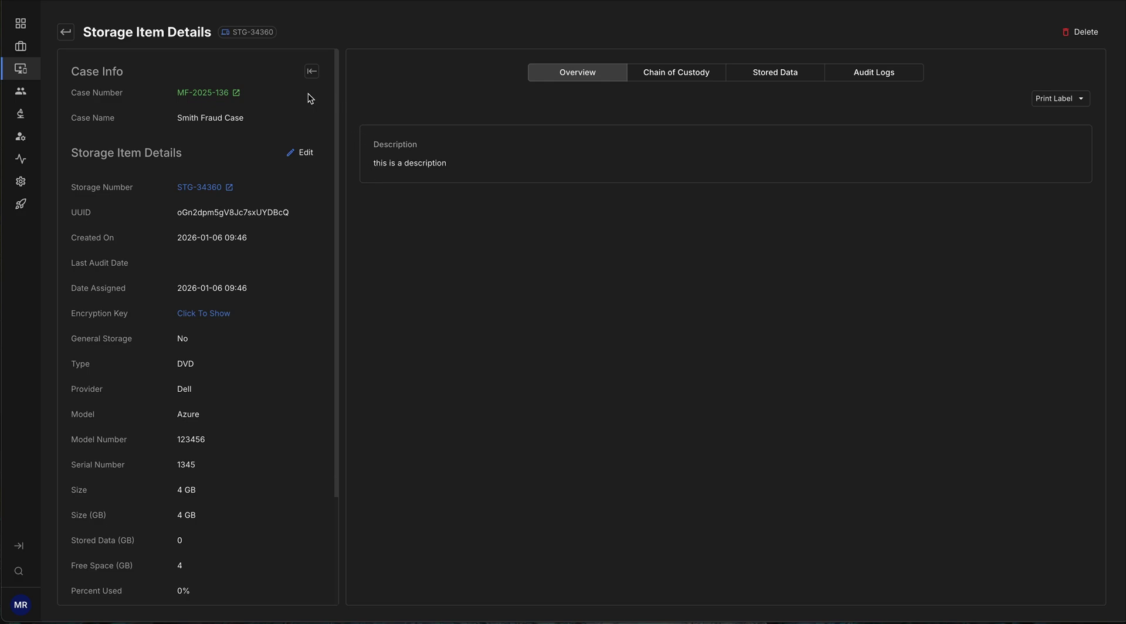
{"action": "scroll", "coordinate": [259, 421], "scroll_direction": "down", "scroll_amount": 3}
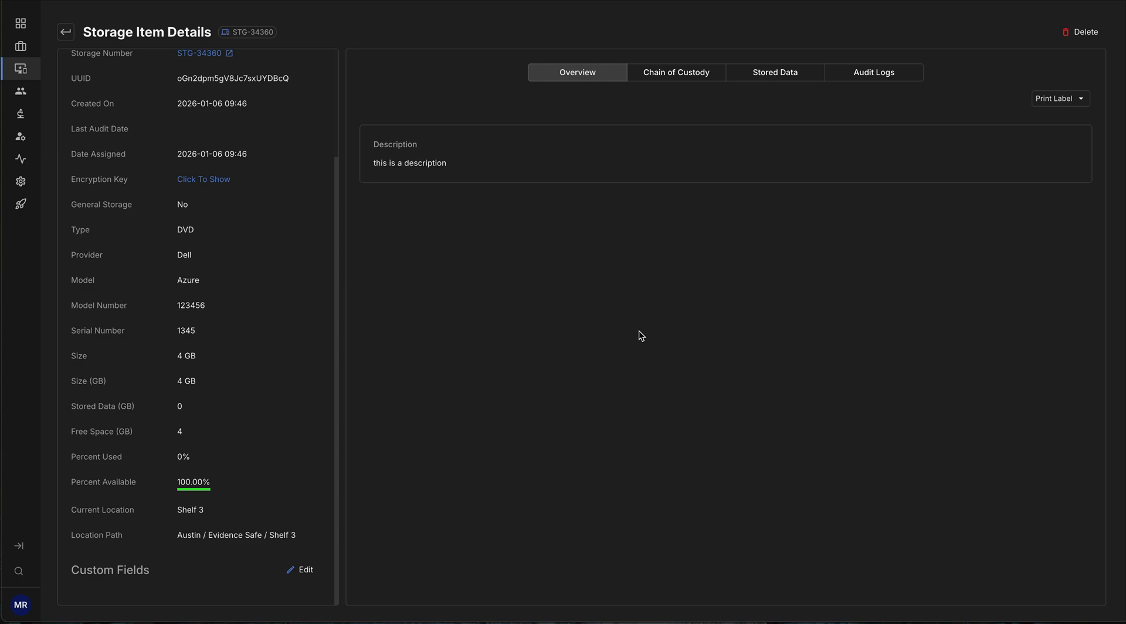
{"action": "scroll", "coordinate": [244, 317], "scroll_direction": "up", "scroll_amount": 3}
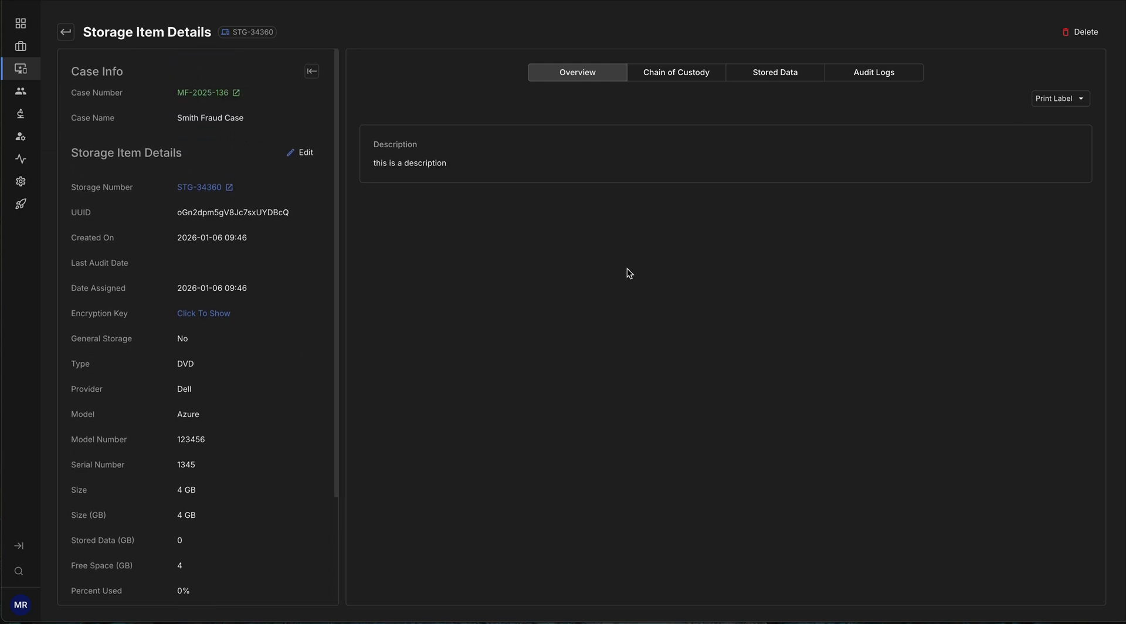
{"action": "left_click", "coordinate": [695, 79]}
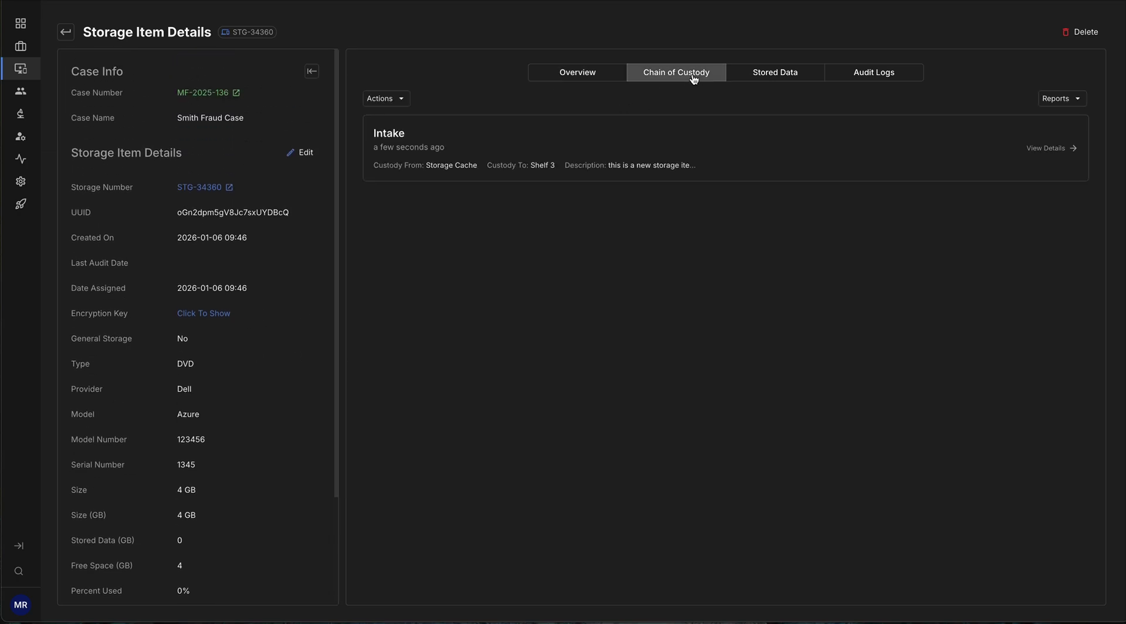
{"action": "left_click", "coordinate": [1071, 150]}
{"action": "left_click", "coordinate": [1073, 154]}
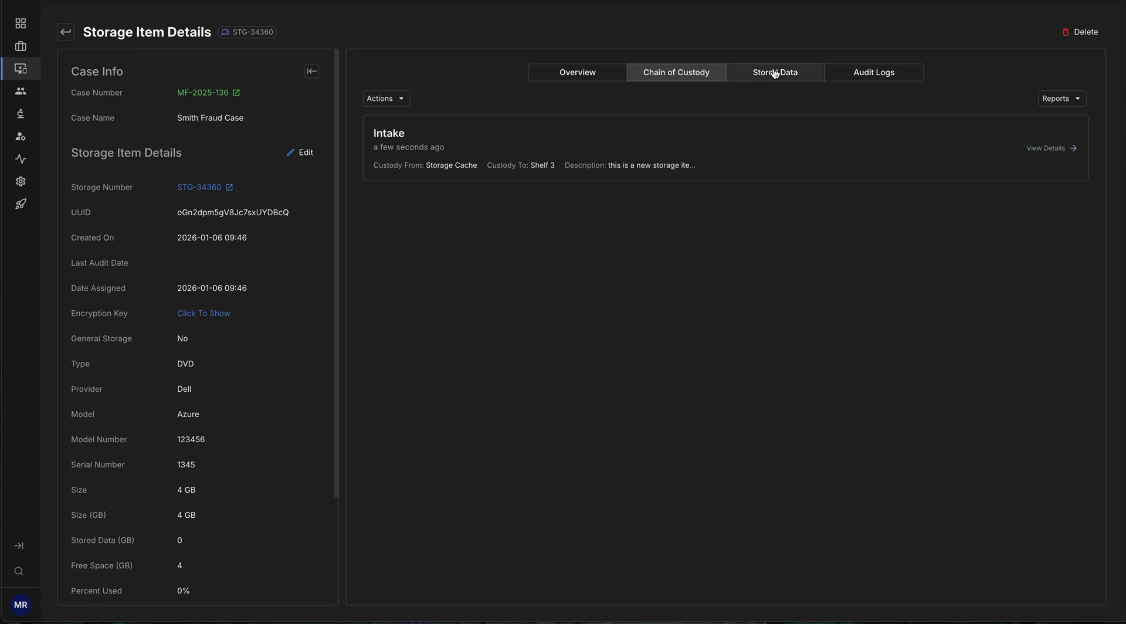
{"action": "left_click", "coordinate": [565, 74]}
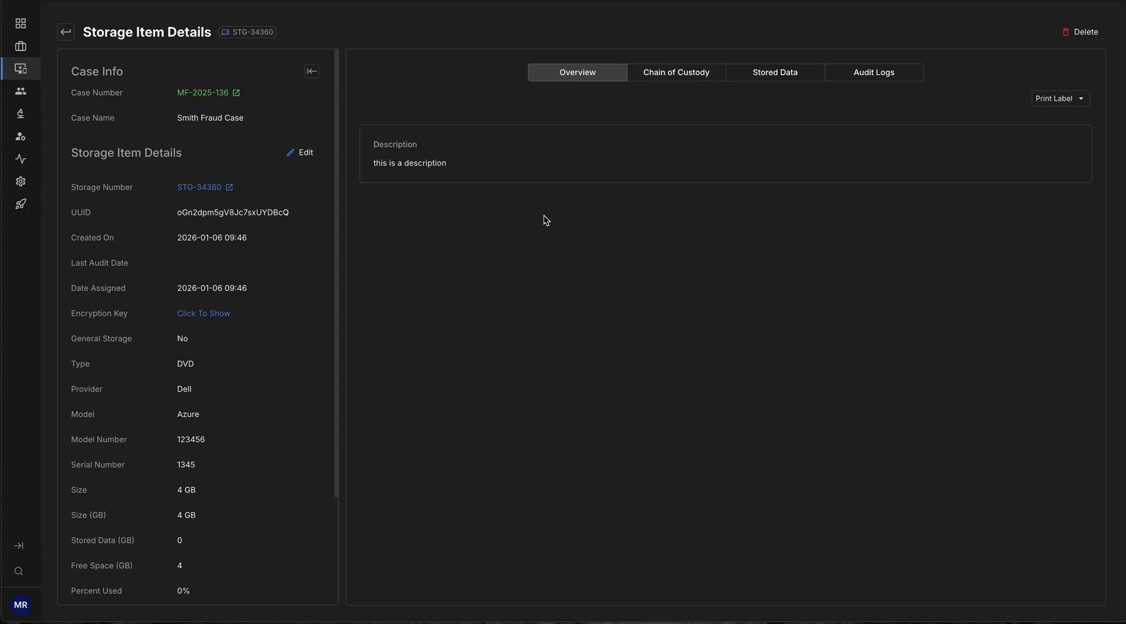
Return to the case's storage items and open STG-34339, the 4 GB DVD stored on Shelf 2.
{"action": "left_click", "coordinate": [65, 32]}
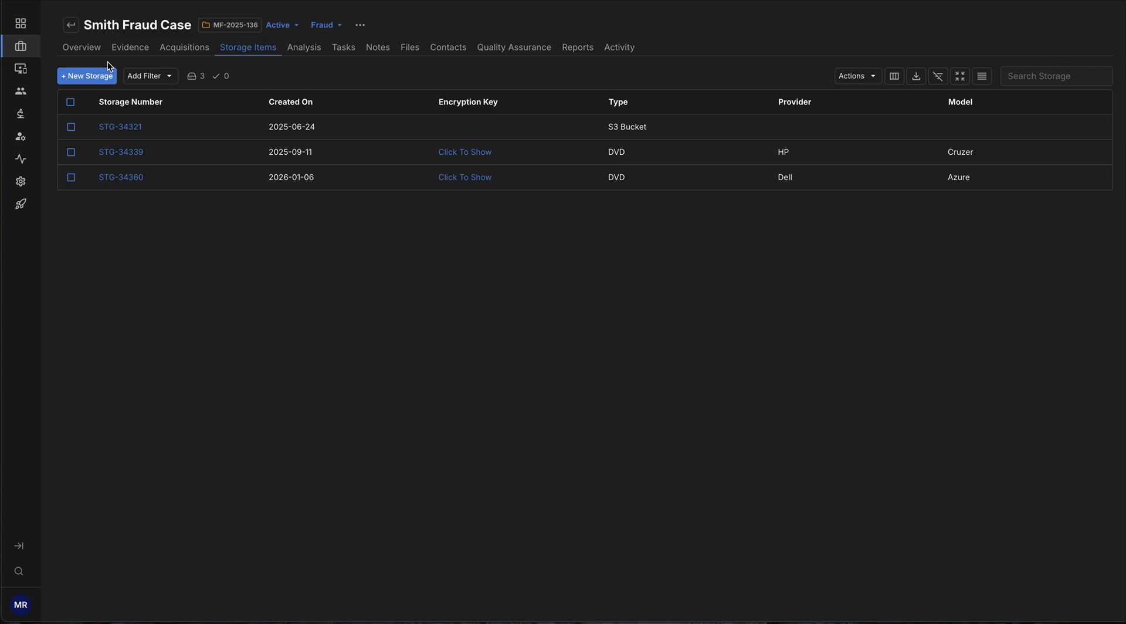
{"action": "left_click", "coordinate": [120, 153]}
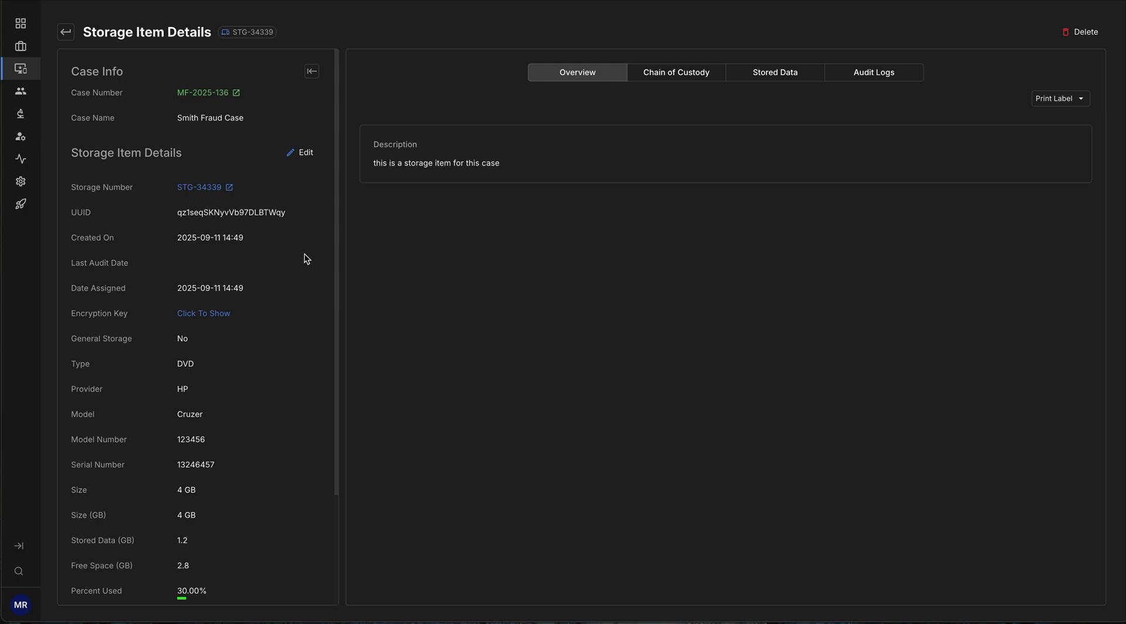
{"action": "scroll", "coordinate": [312, 266], "scroll_direction": "down", "scroll_amount": 3}
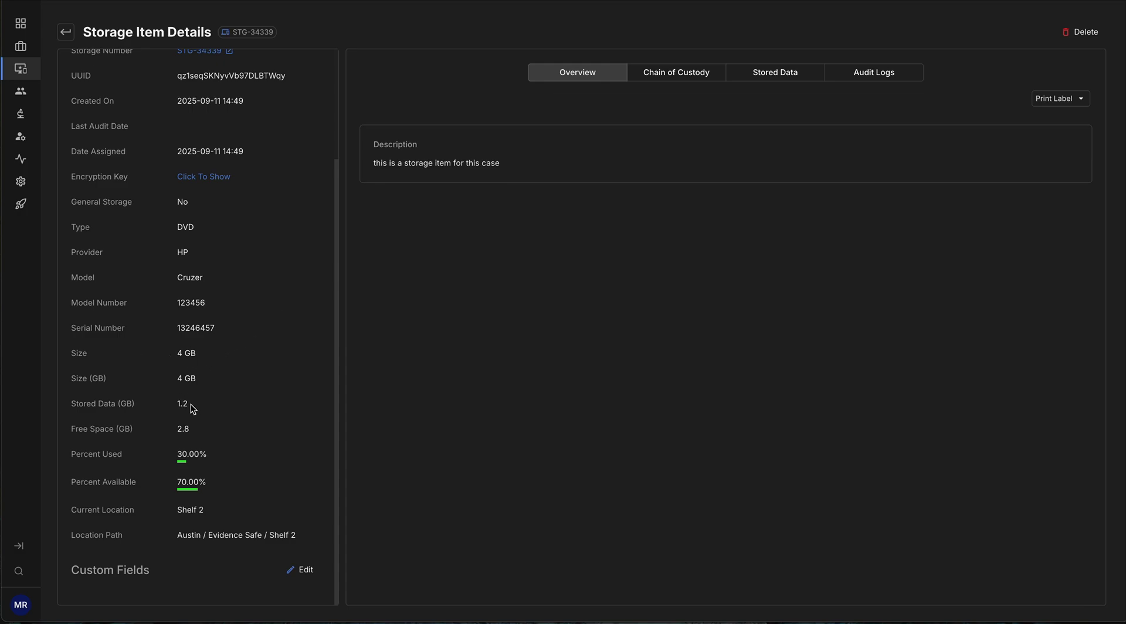
{"action": "left_click_drag", "start_coordinate": [176, 402], "coordinate": [181, 404]}
{"action": "left_click", "coordinate": [196, 410]}
Move STG-34339 from Shelf 2 to a user's custody with reason 'test', e-signed.
{"action": "left_click", "coordinate": [666, 82]}
{"action": "left_click", "coordinate": [399, 100]}
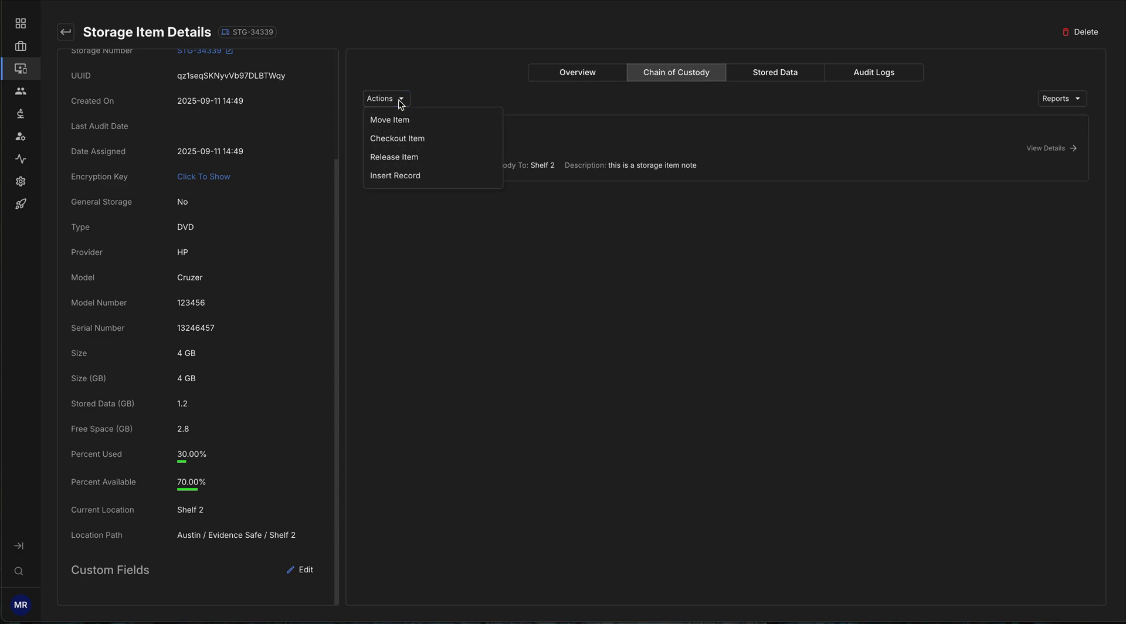
{"action": "left_click", "coordinate": [397, 118]}
{"action": "left_click", "coordinate": [490, 80]}
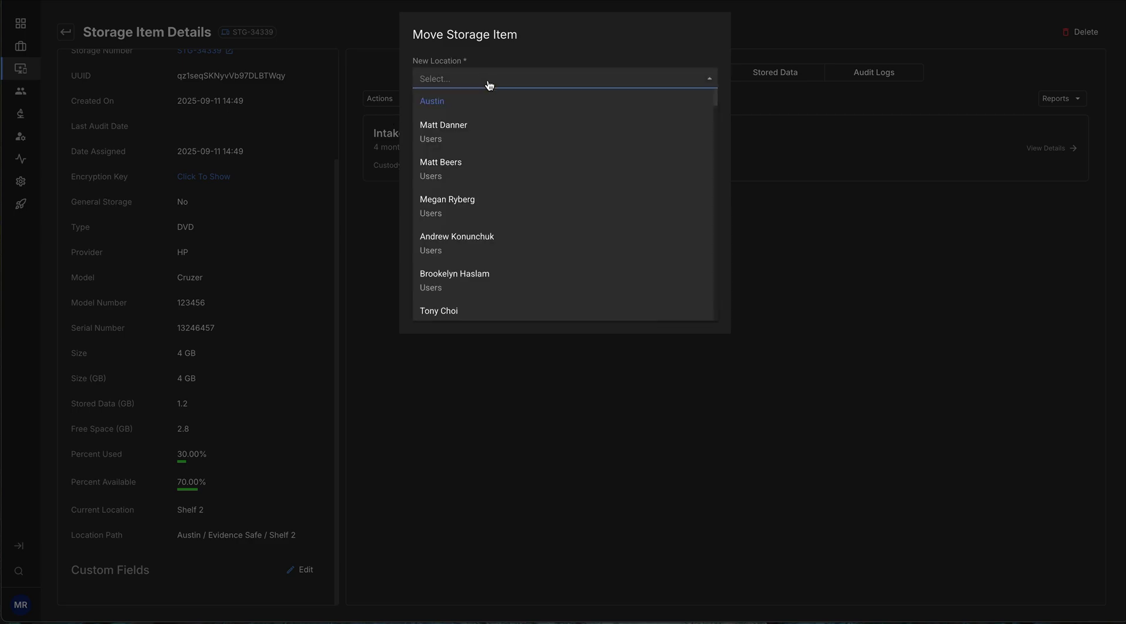
{"action": "left_click", "coordinate": [481, 218]}
{"action": "left_click", "coordinate": [597, 125]}
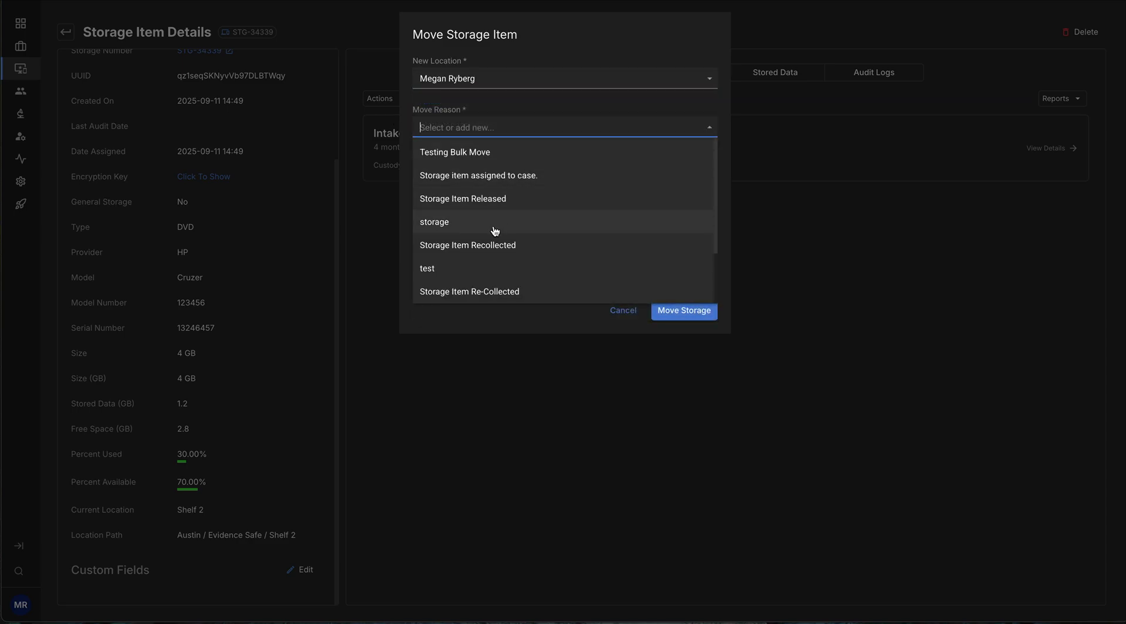
{"action": "scroll", "coordinate": [514, 270], "scroll_direction": "down", "scroll_amount": 2}
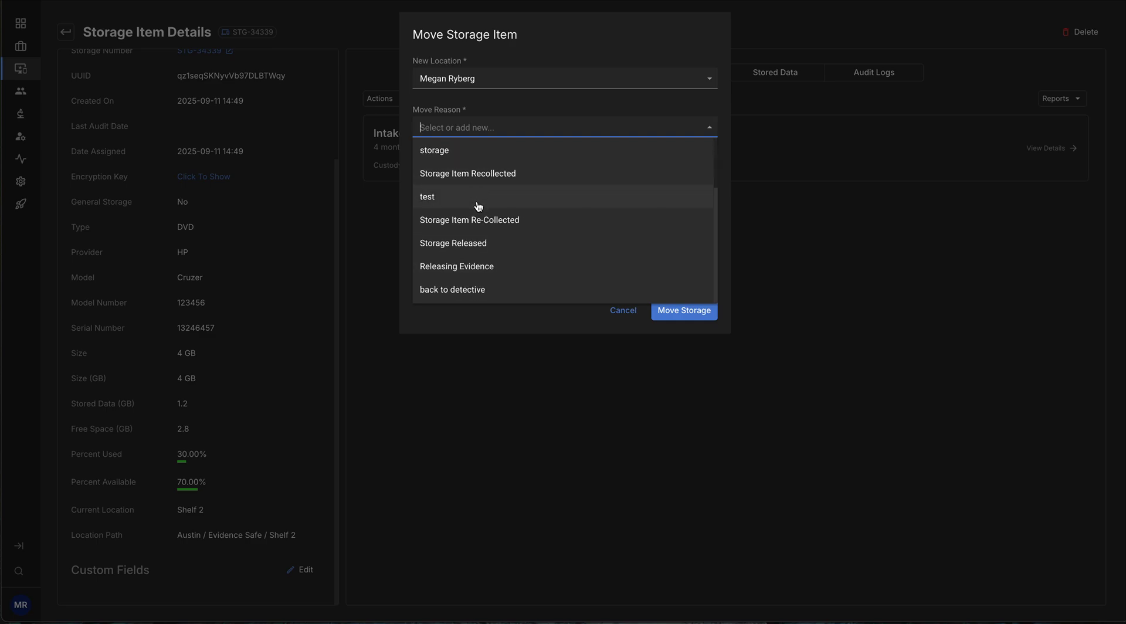
{"action": "left_click", "coordinate": [505, 203]}
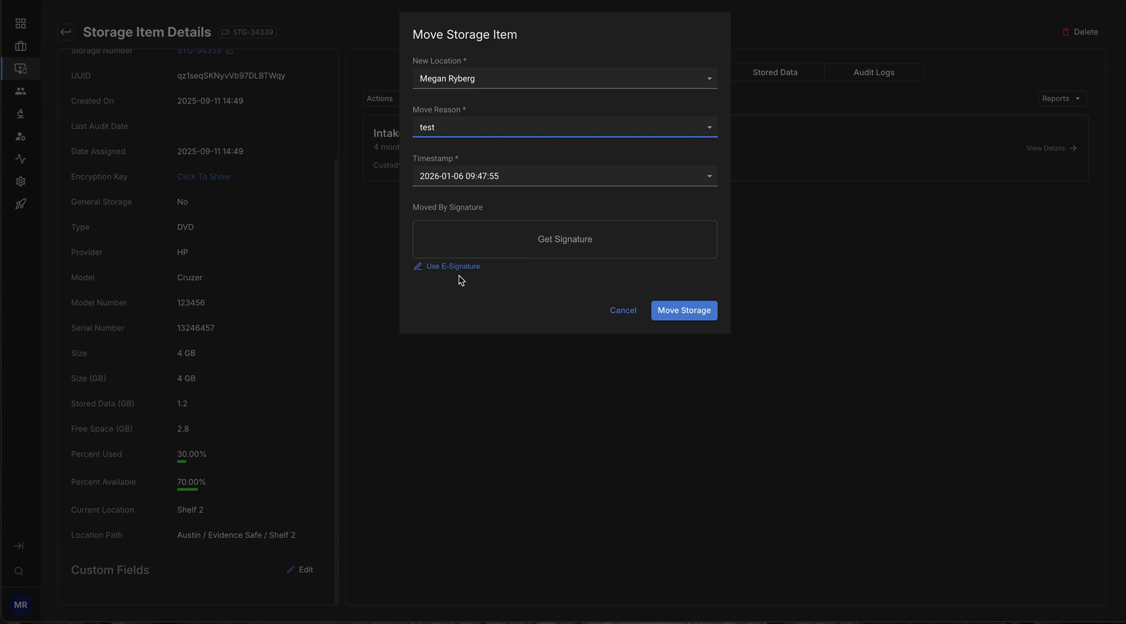
{"action": "left_click", "coordinate": [456, 268]}
{"action": "left_click", "coordinate": [691, 365]}
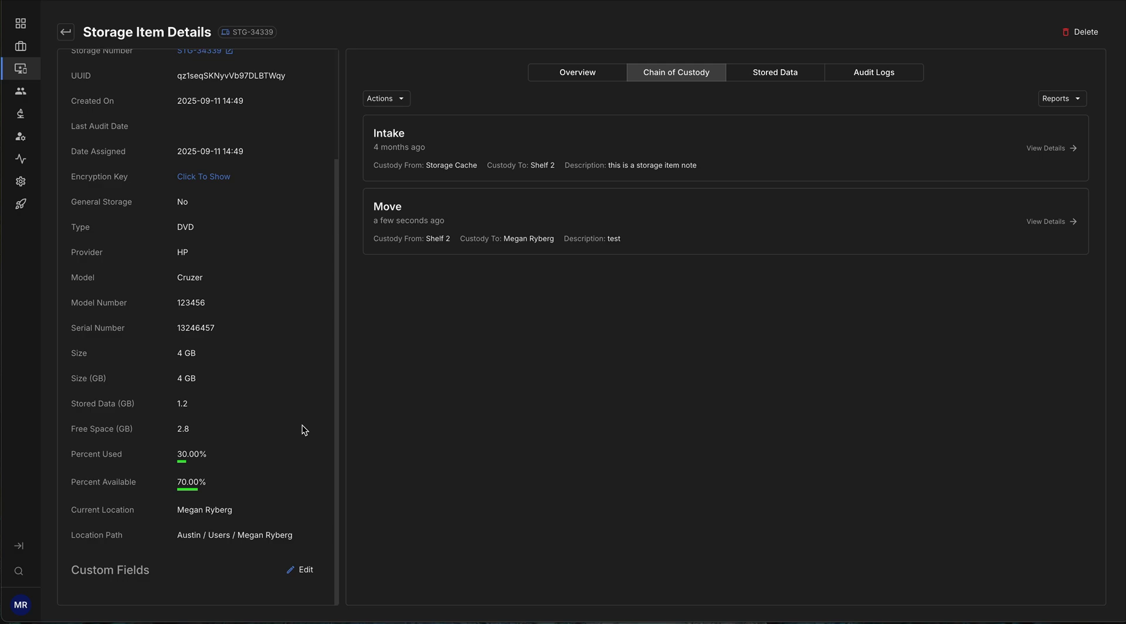
Show STG-34339's Stored Data, listing the USB Thumb Drive Image E01 acquisition.
{"action": "scroll", "coordinate": [302, 424], "scroll_direction": "up", "scroll_amount": 3}
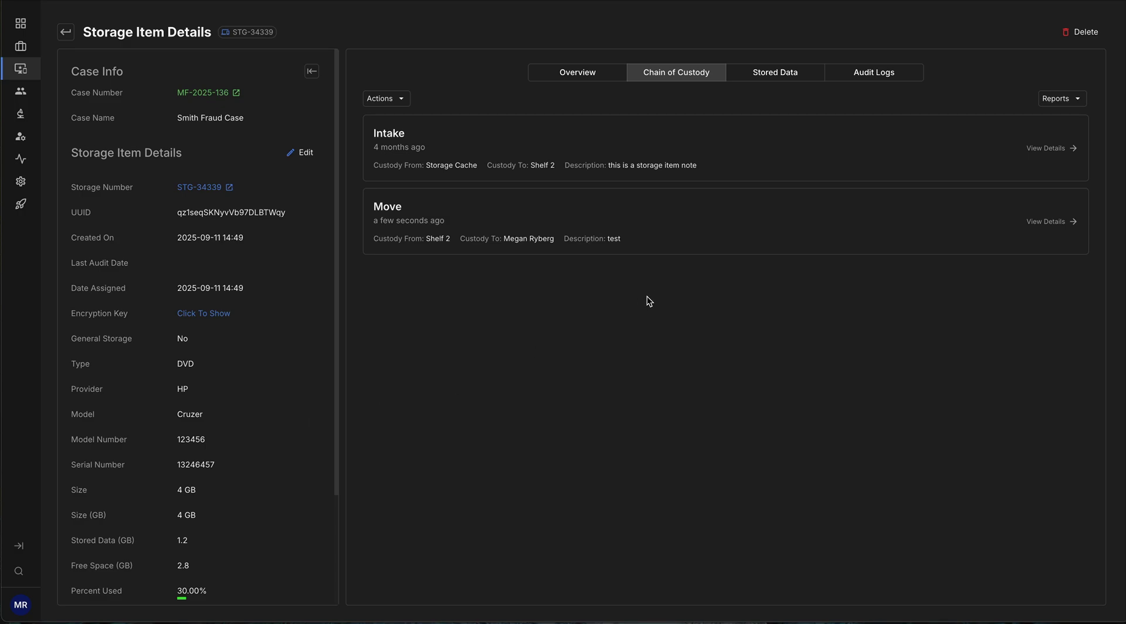
{"action": "left_click", "coordinate": [783, 79]}
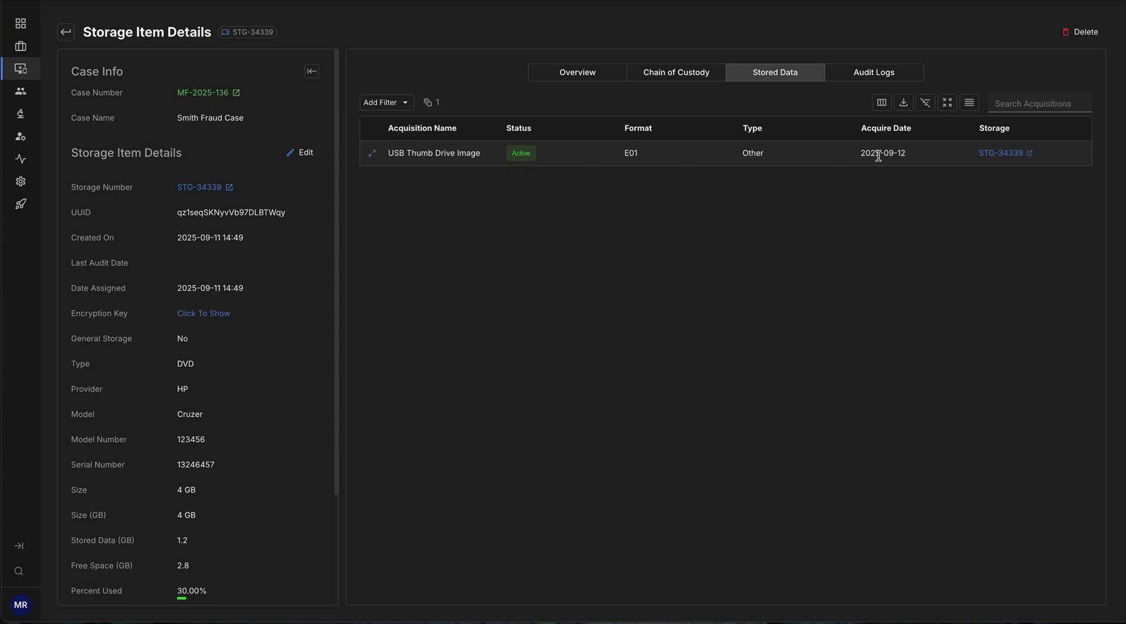
{"action": "left_click", "coordinate": [373, 156]}
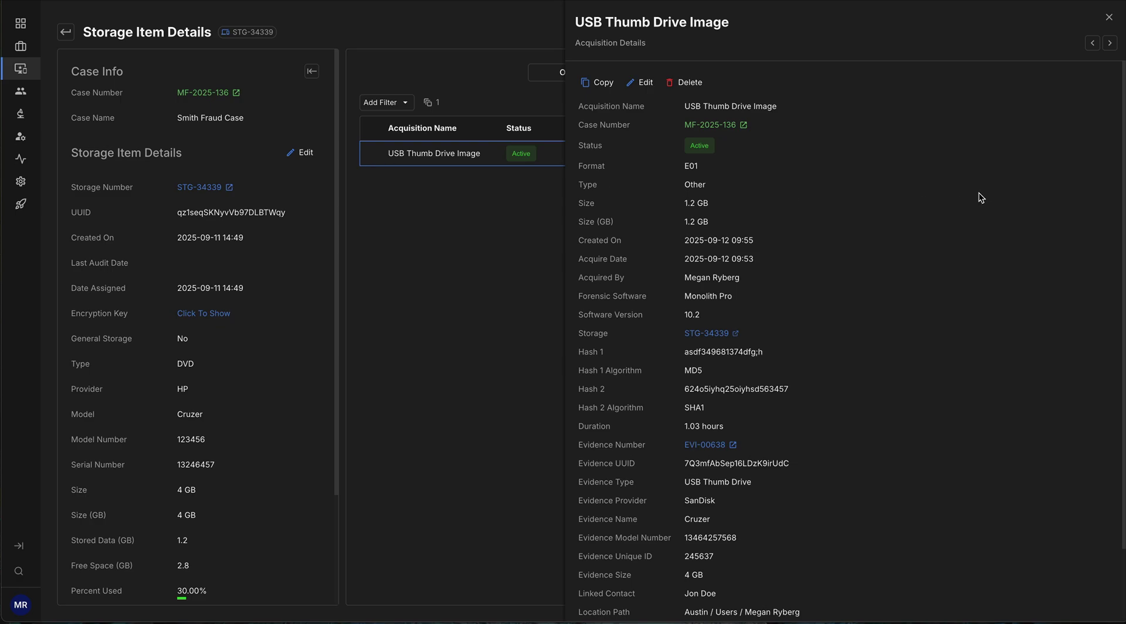
{"action": "scroll", "coordinate": [980, 192], "scroll_direction": "down", "scroll_amount": 2}
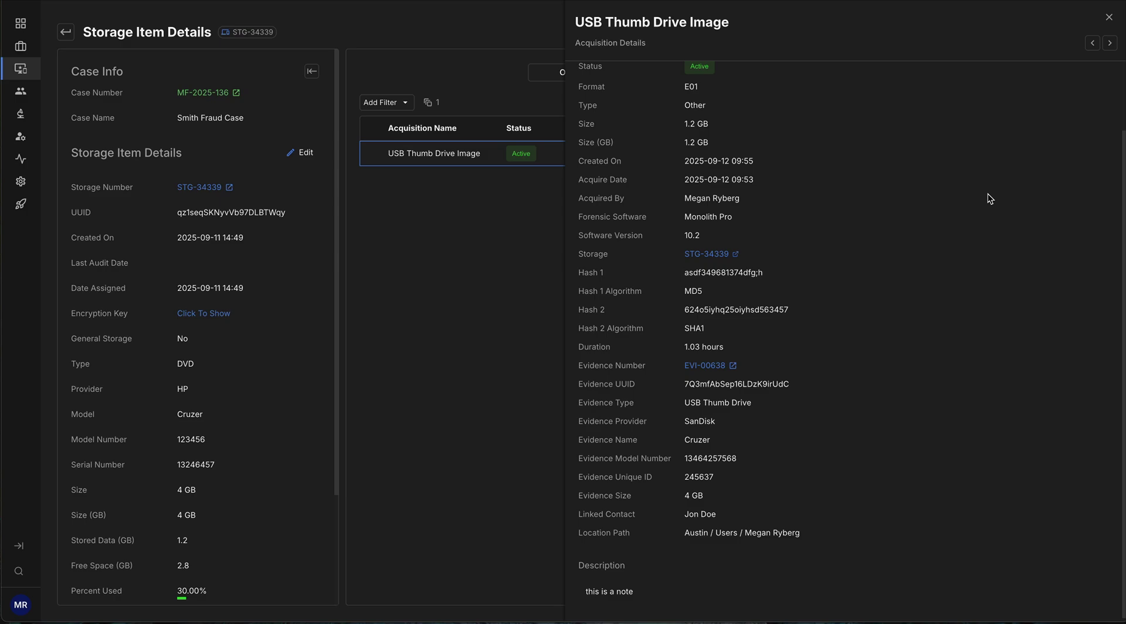
{"action": "scroll", "coordinate": [988, 197], "scroll_direction": "up", "scroll_amount": 2}
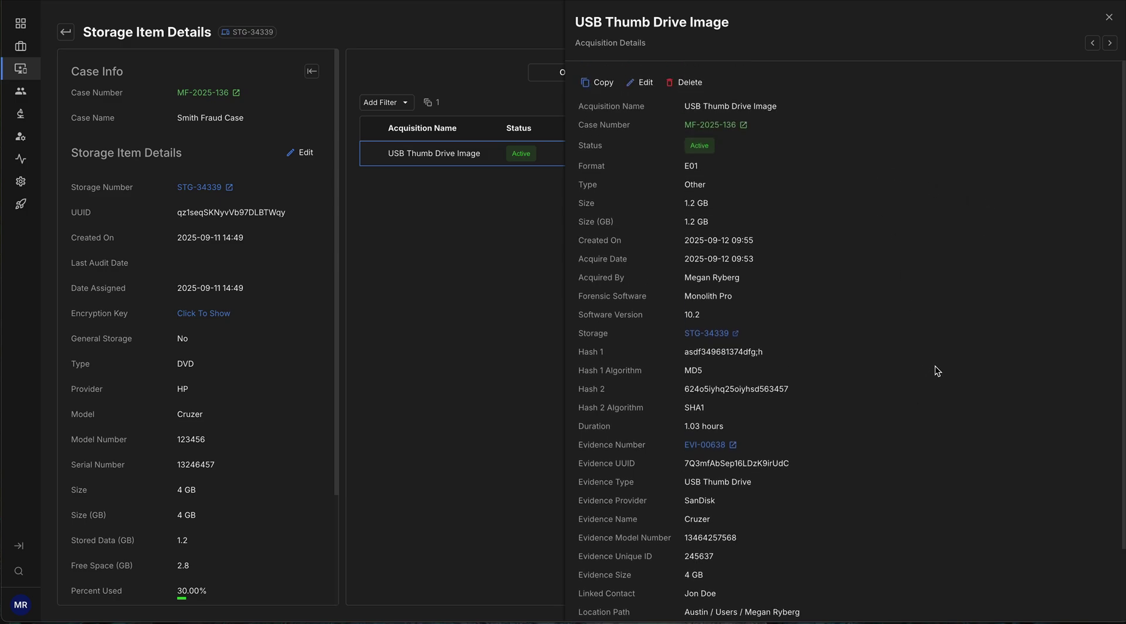
{"action": "left_click", "coordinate": [1108, 18]}
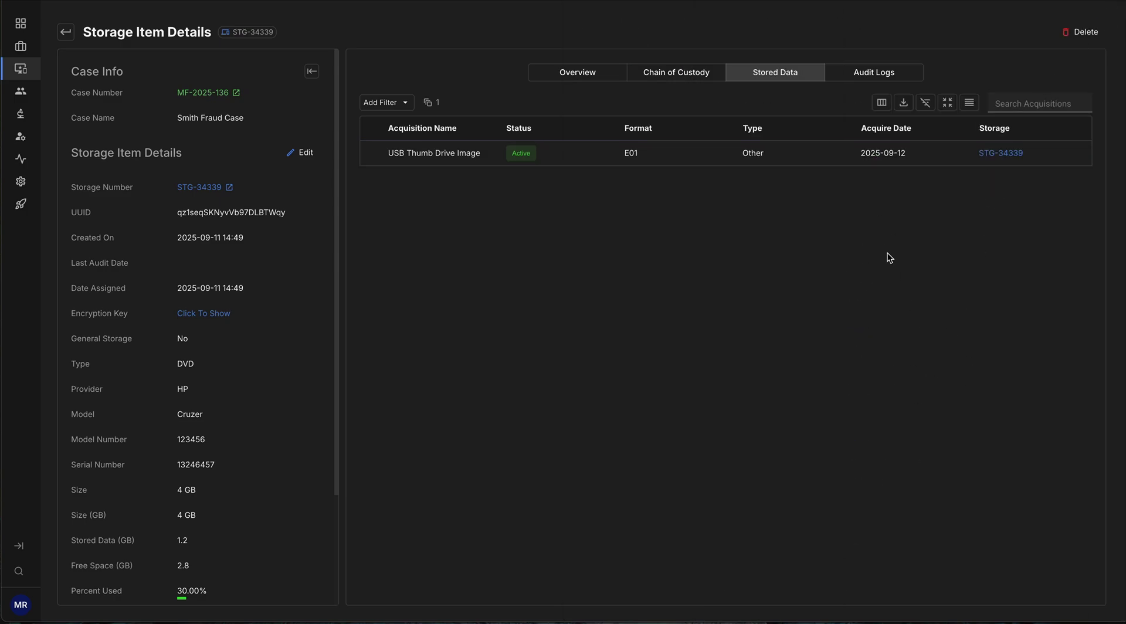